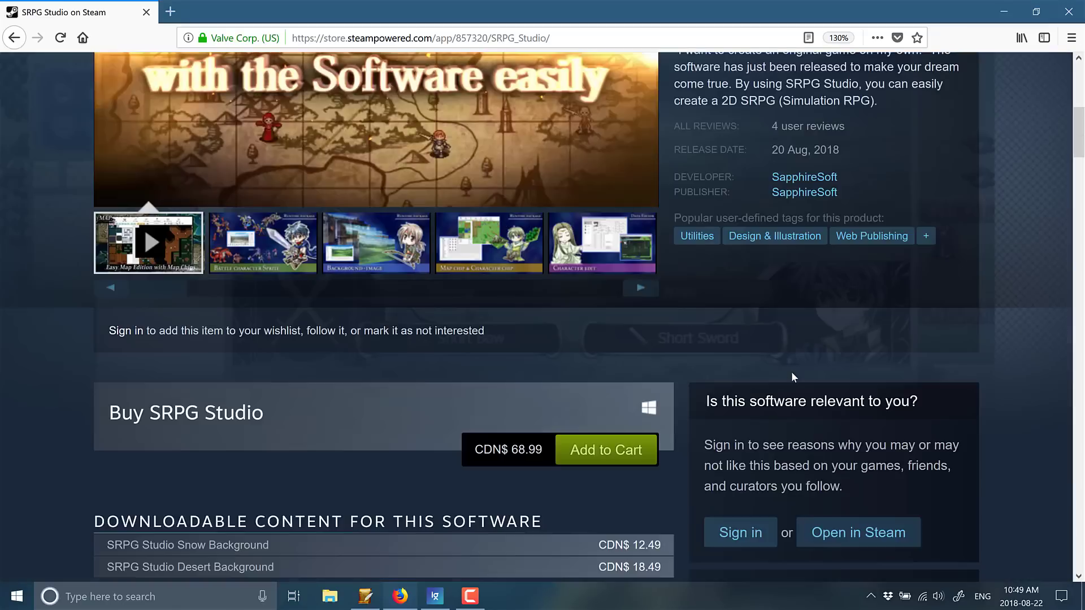
Read the SRPG Studio store page's About This Software section, including the release date and the JavaScript scripting and file export passage.
scroll(792, 373, down, 10)
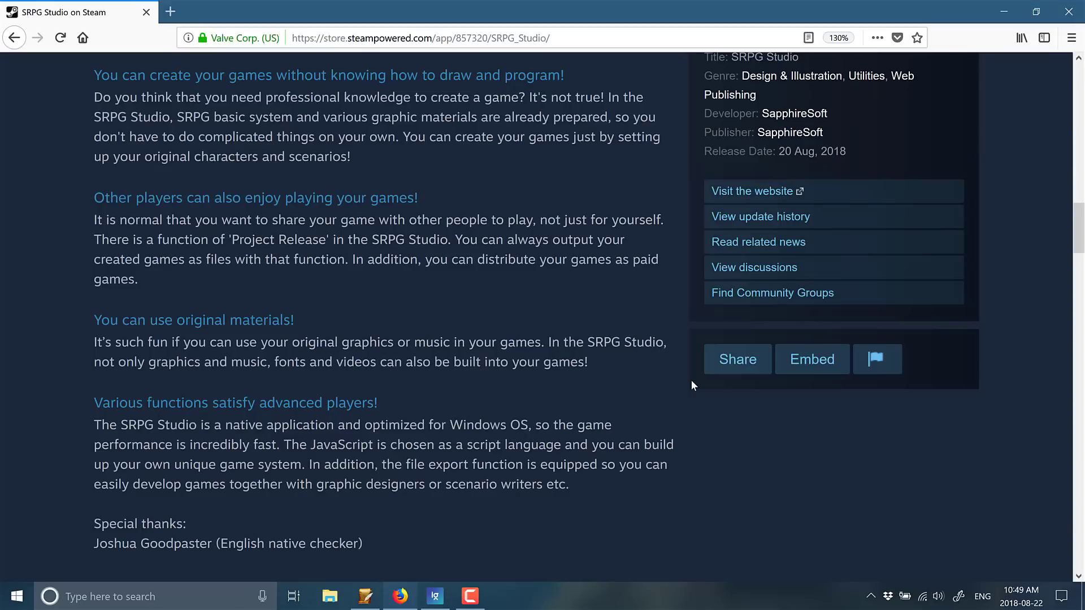
scroll(691, 379, up, 3)
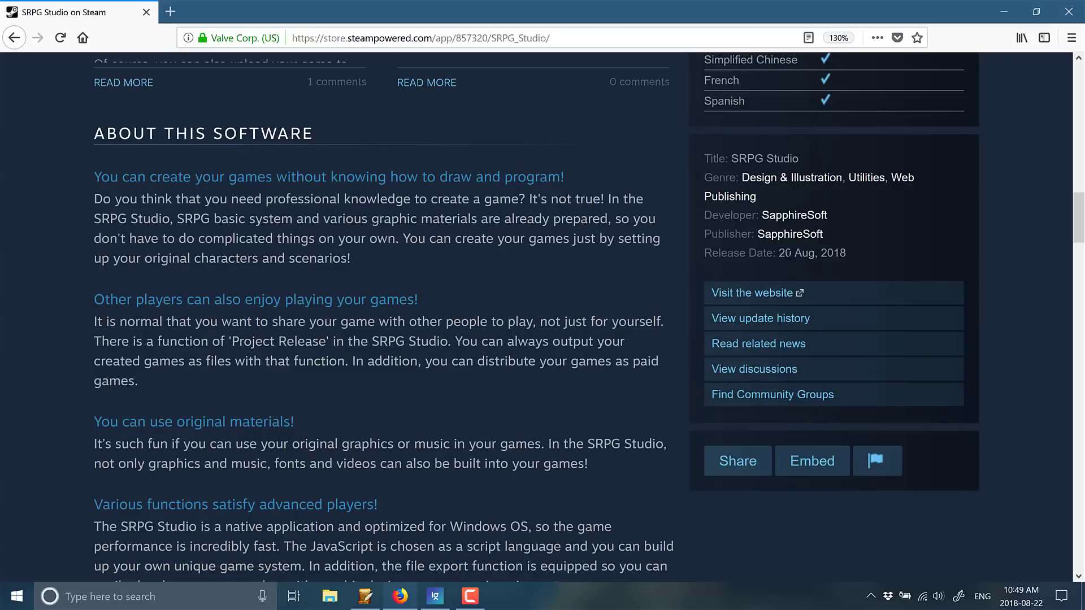
drag(778, 253, 829, 258)
click(387, 291)
scroll(395, 350, down, 5)
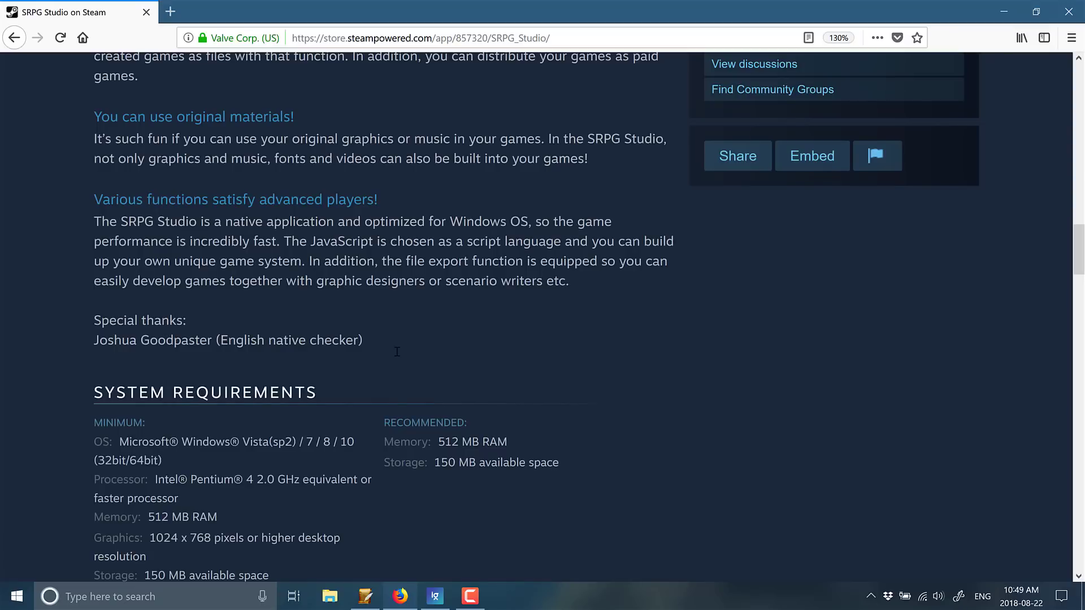
scroll(397, 351, up, 5)
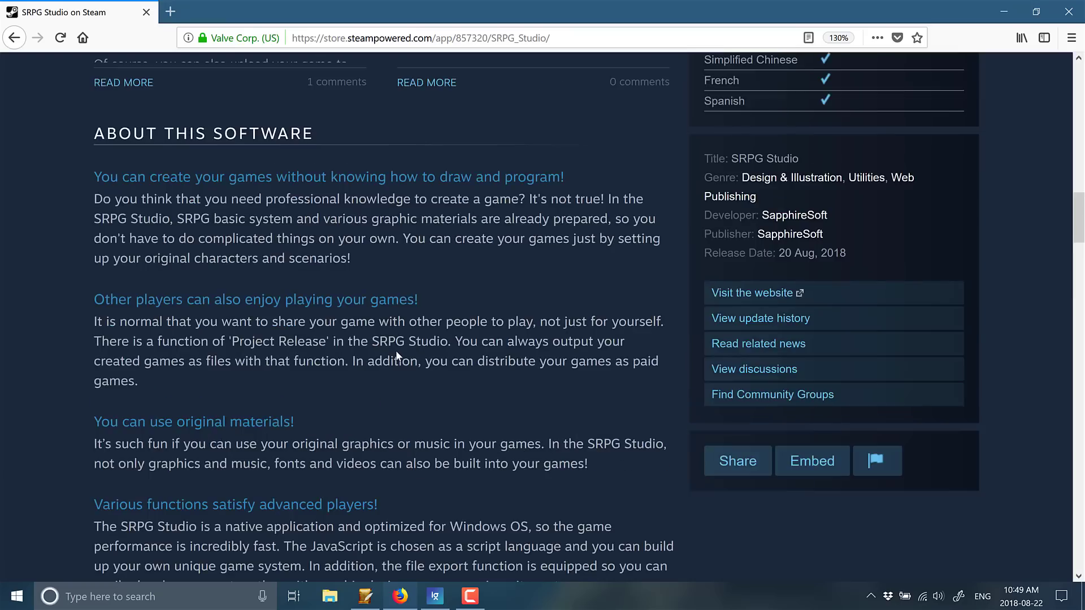
scroll(395, 354, down, 2)
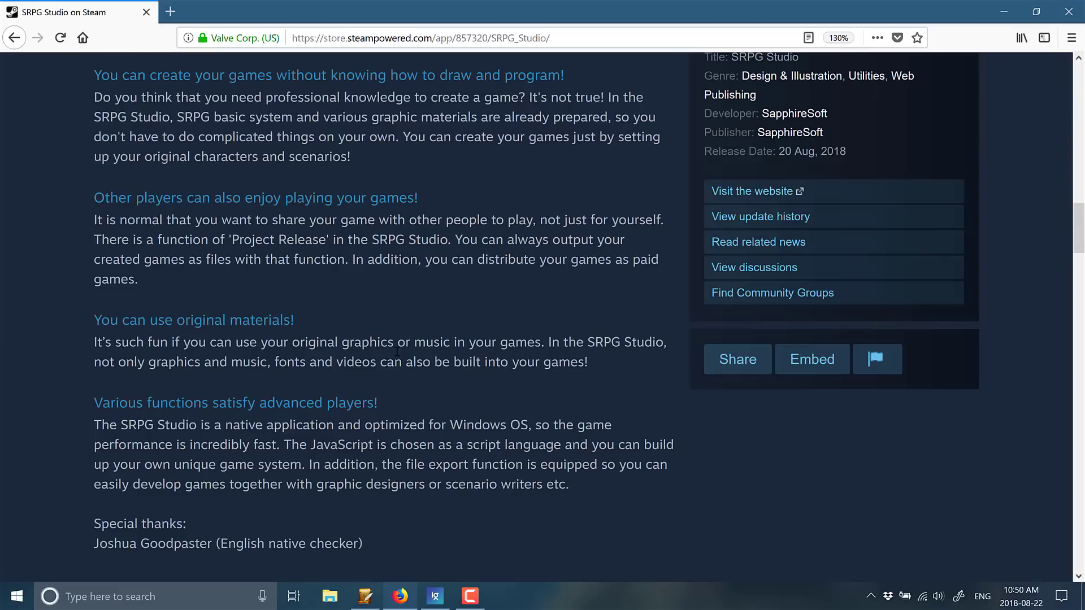
scroll(397, 351, up, 6)
scroll(383, 359, down, 11)
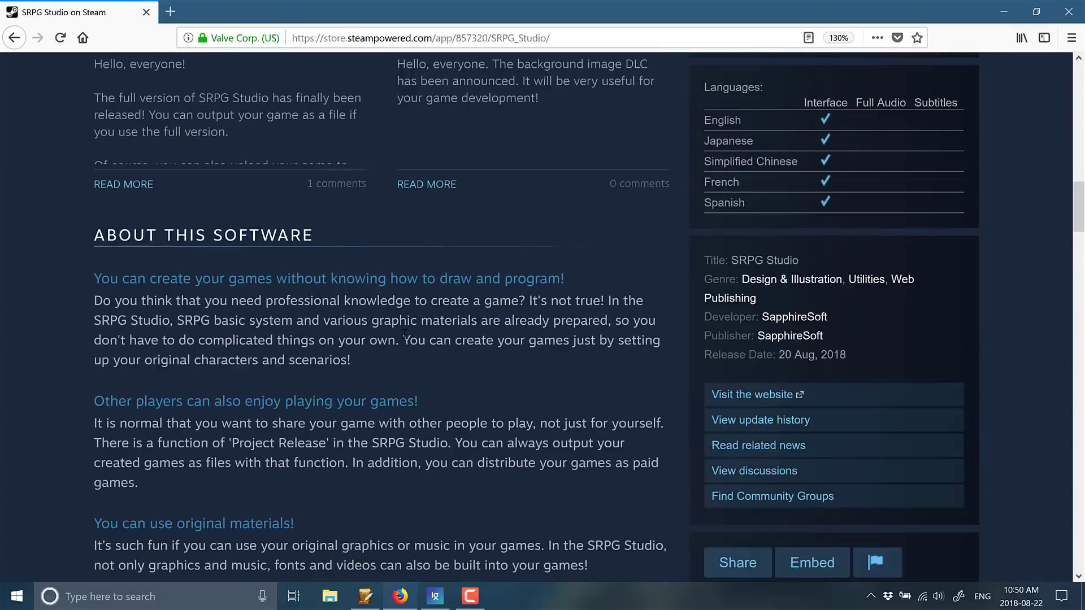
scroll(464, 280, up, 2)
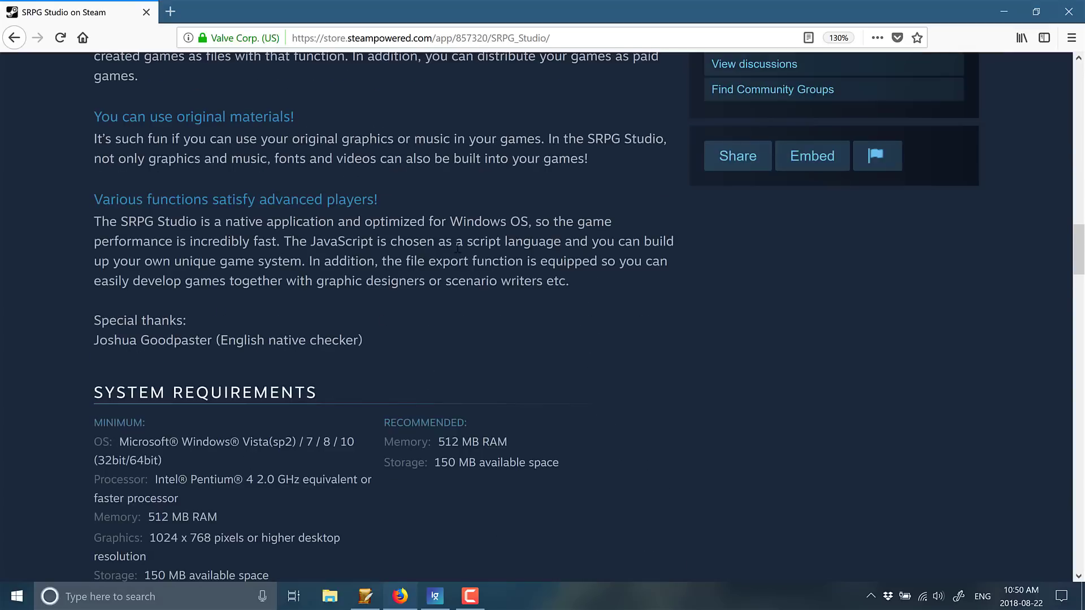
drag(291, 241, 646, 282)
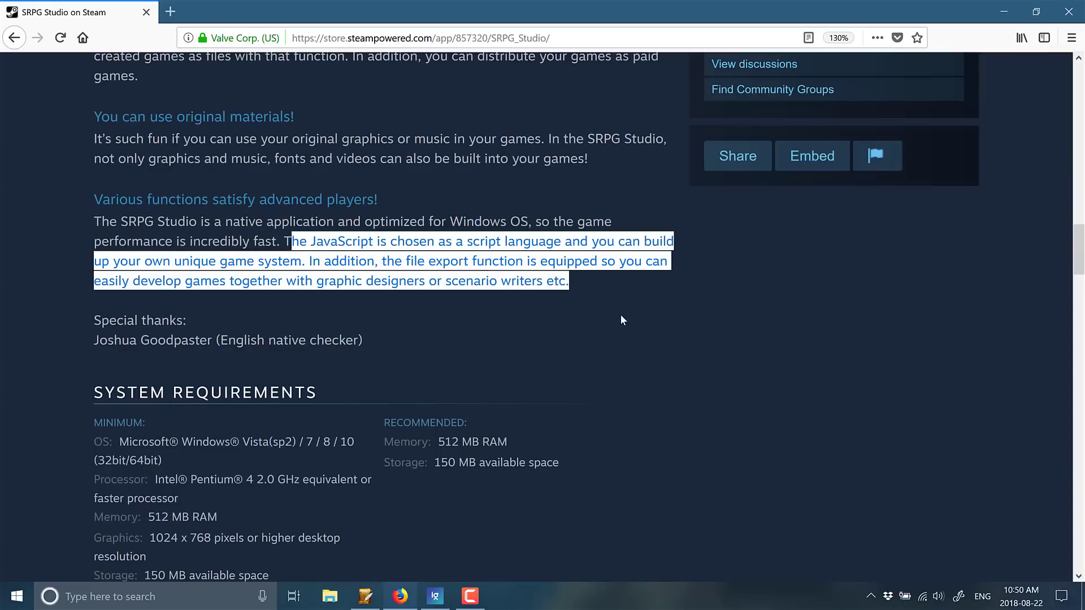
Review the store page's price, downloadable content and demo download offer for SRPG Studio.
scroll(598, 417, up, 9)
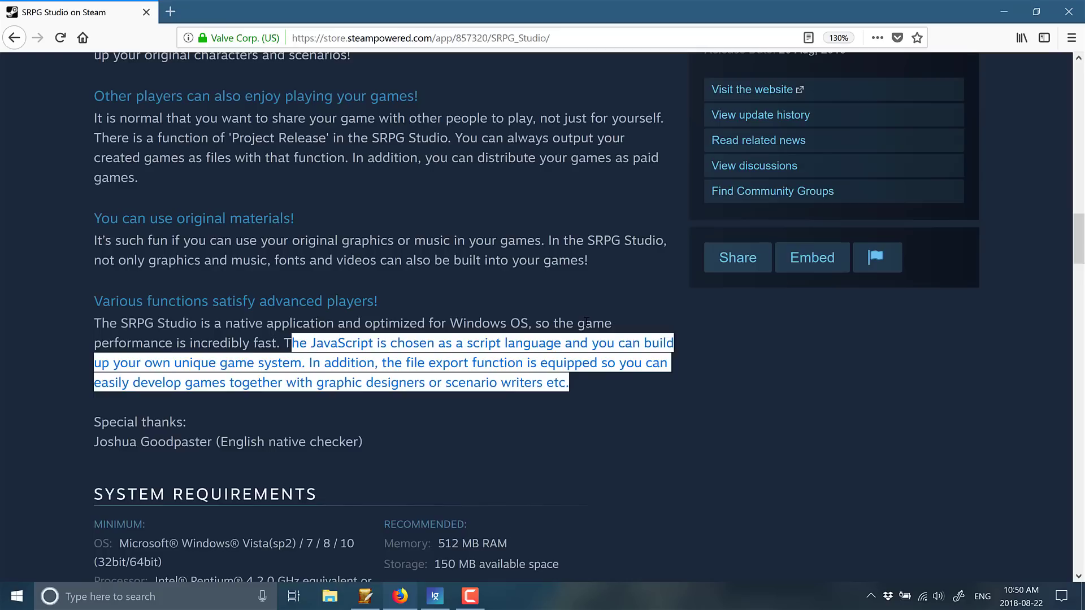
scroll(586, 326, up, 3)
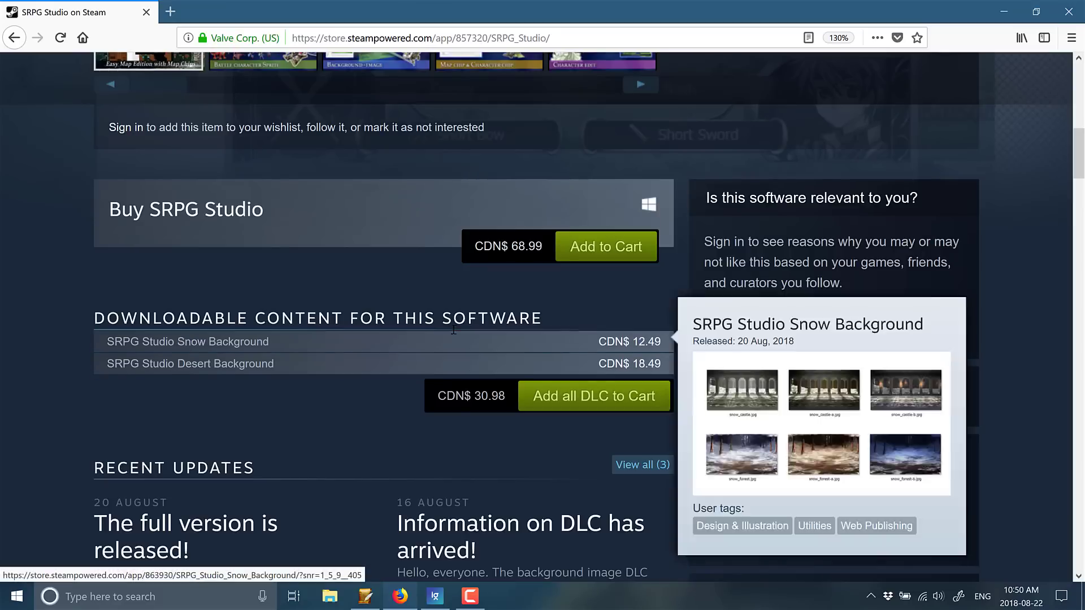
scroll(452, 336, up, 5)
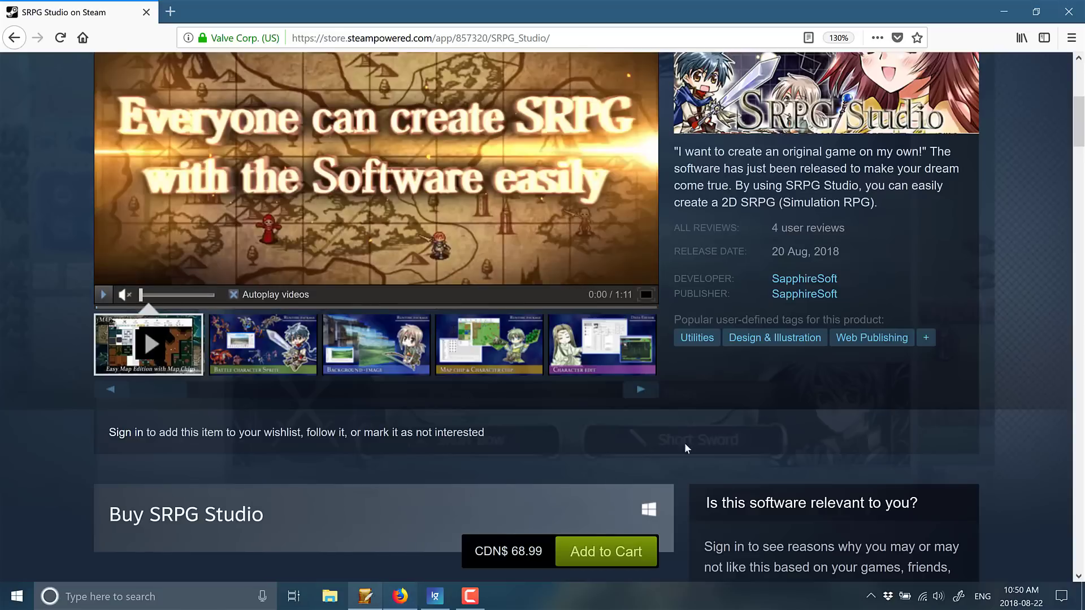
scroll(751, 412, down, 5)
scroll(751, 412, down, 3)
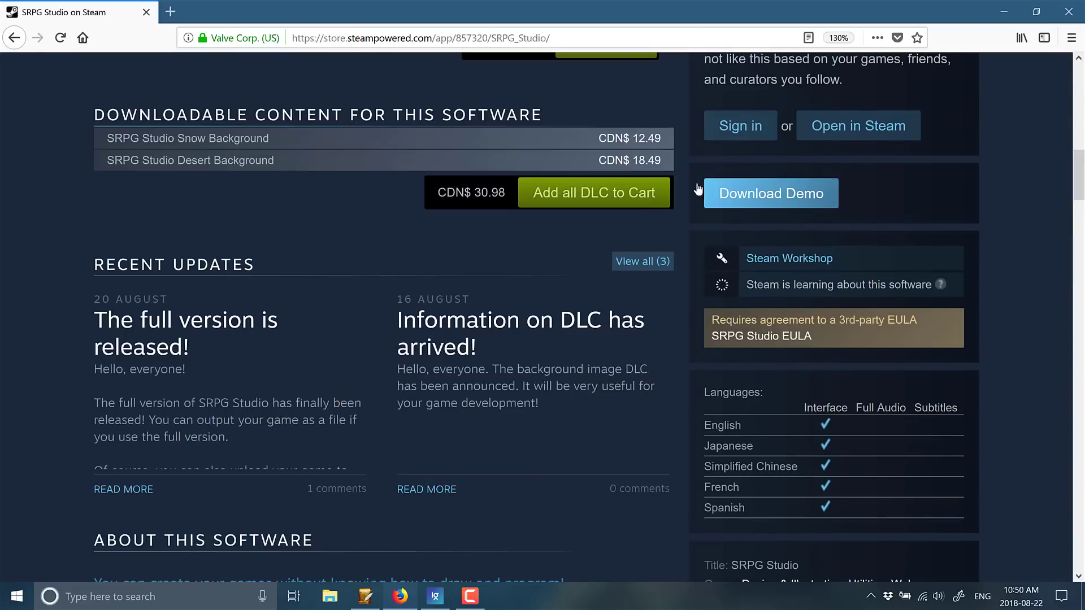
Switch to SRPG Studio, open New Map for editing and look through its outdoor tile palette.
click(365, 596)
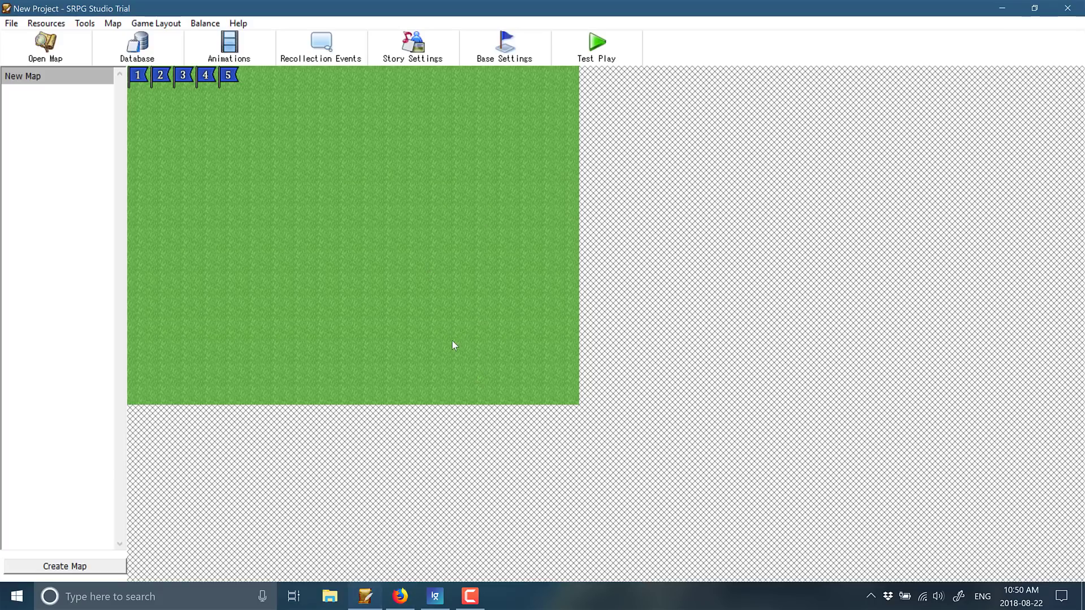
click(38, 59)
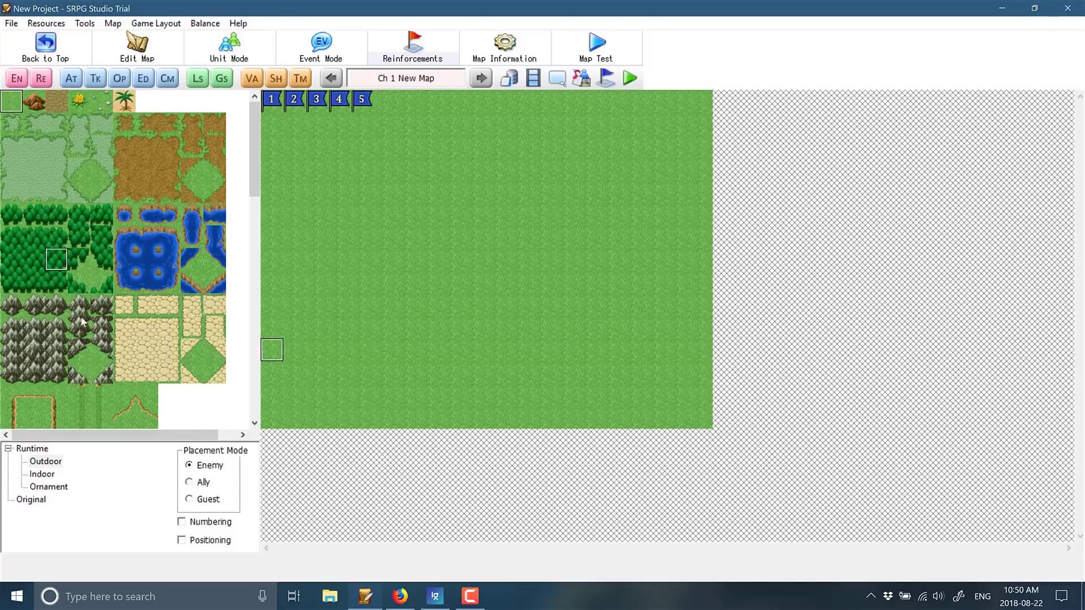
scroll(82, 322, down, 10)
scroll(82, 322, up, 10)
Look over the map's opening events, EV enemies and auto events settings, closing each dialog without changes.
click(124, 78)
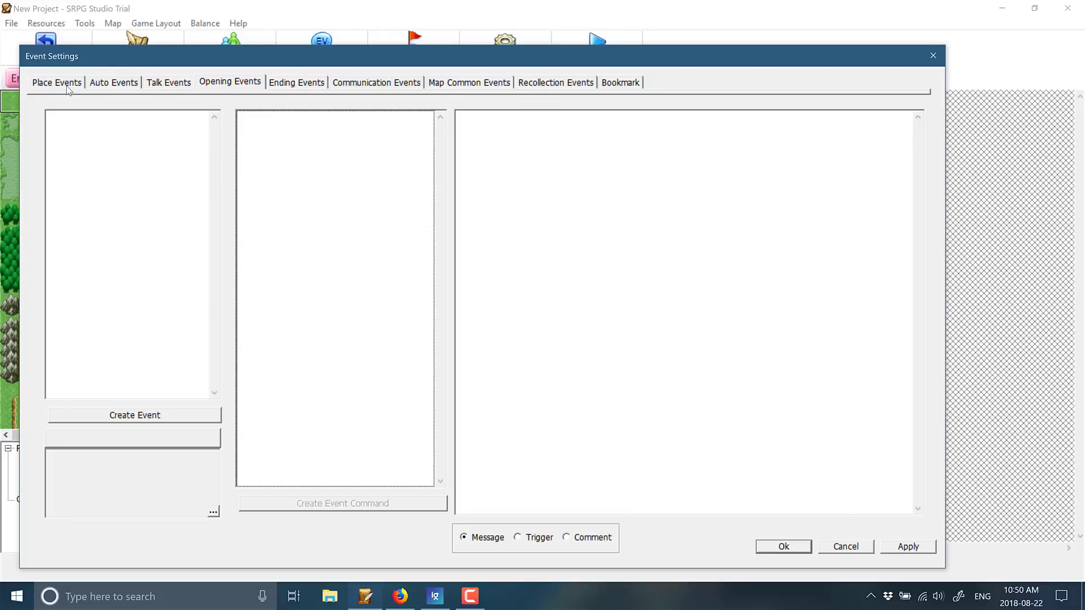
click(936, 61)
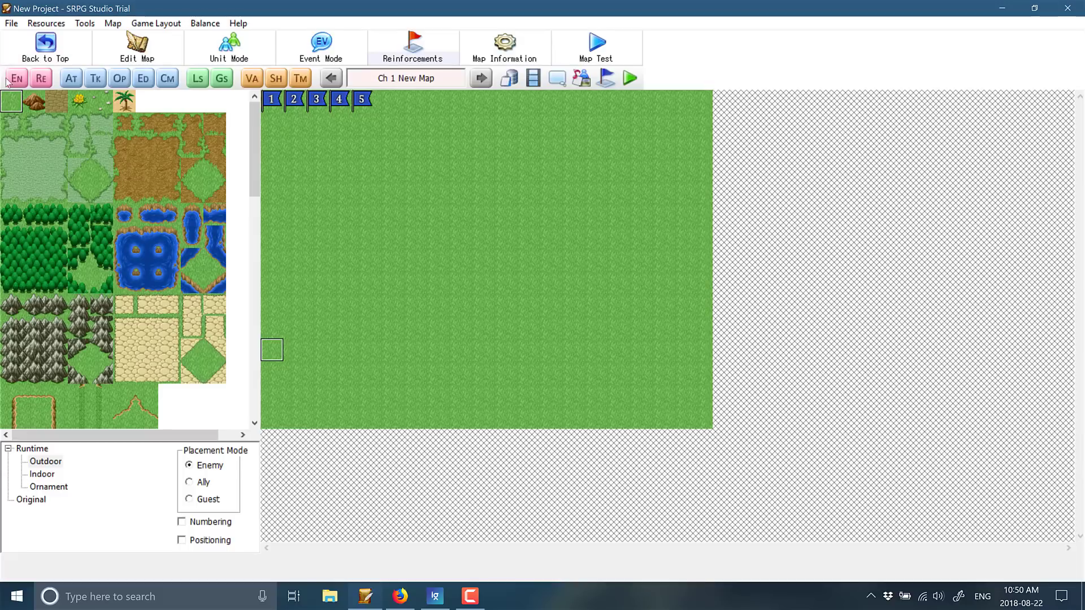
click(44, 81)
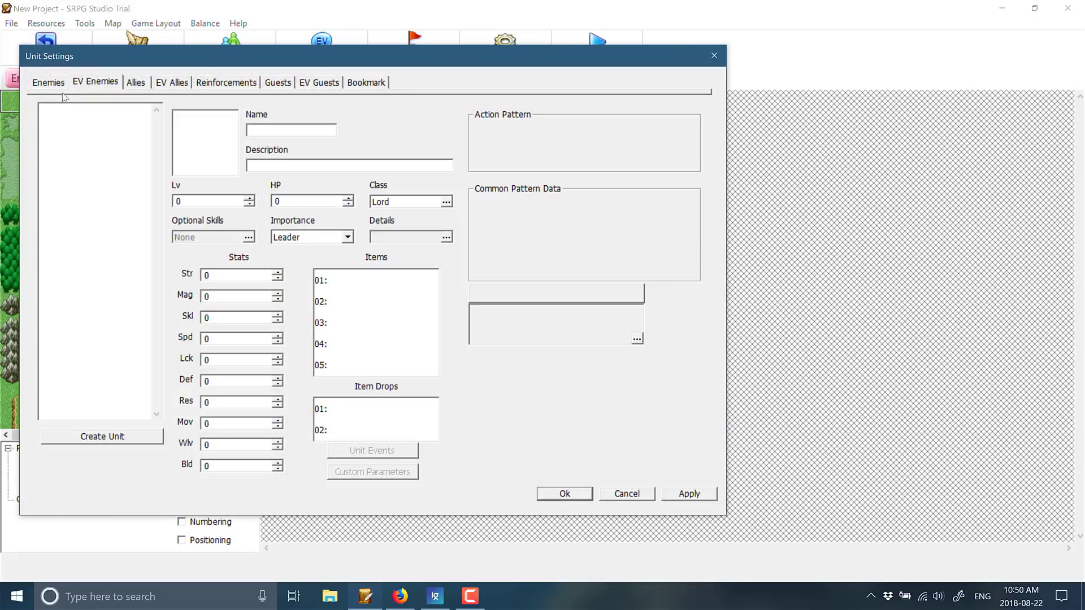
click(714, 55)
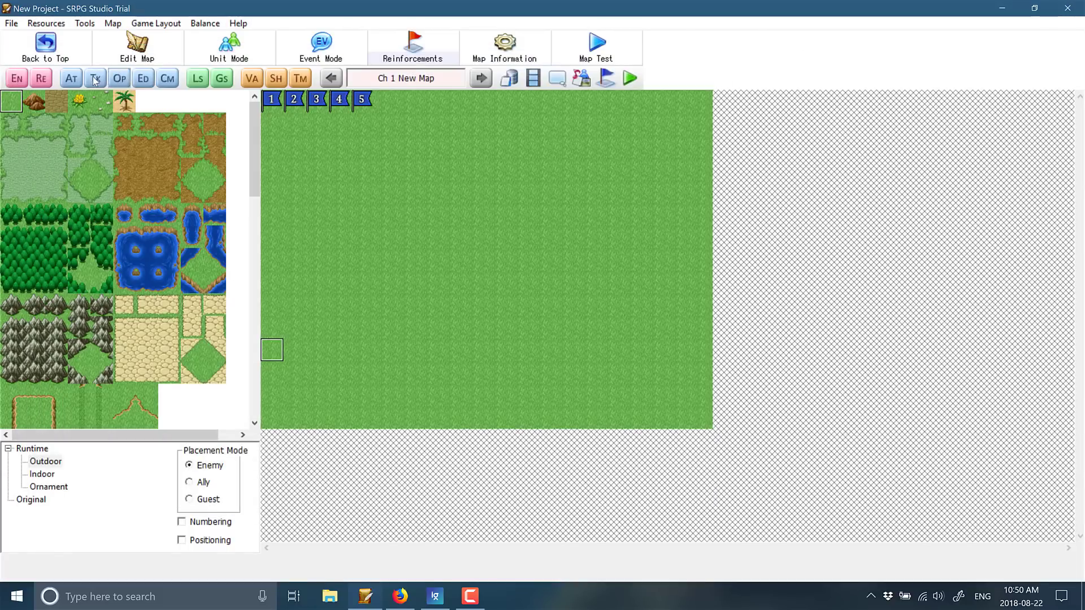
click(71, 78)
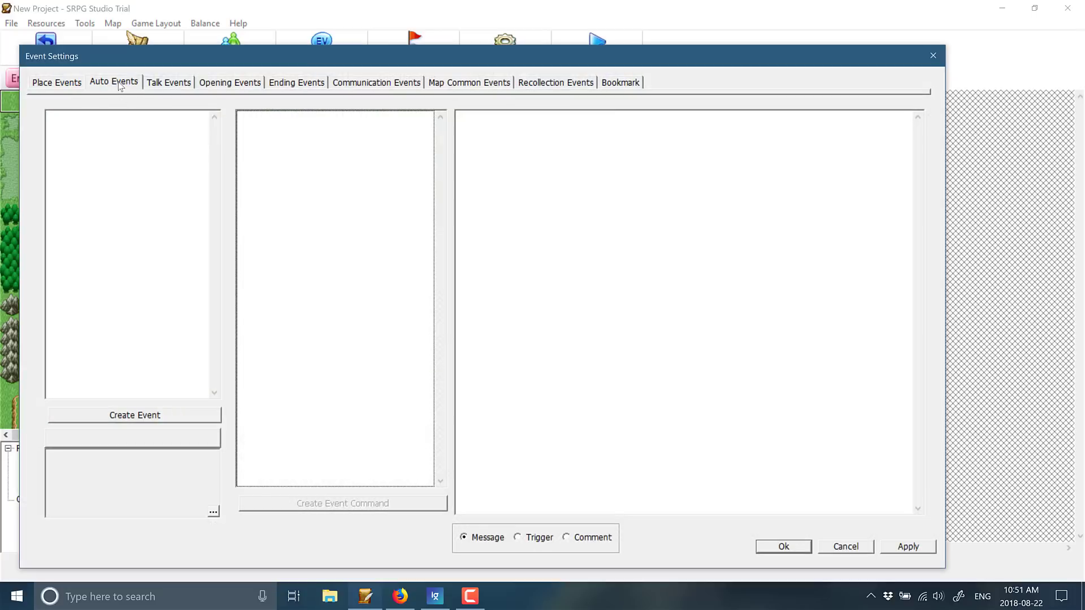
click(932, 57)
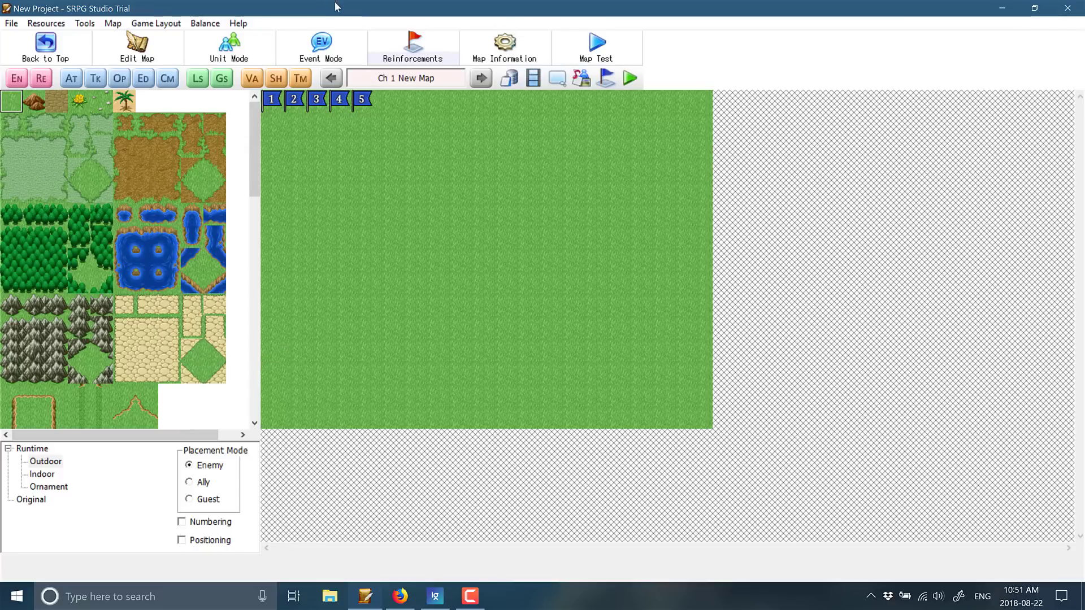
click(238, 23)
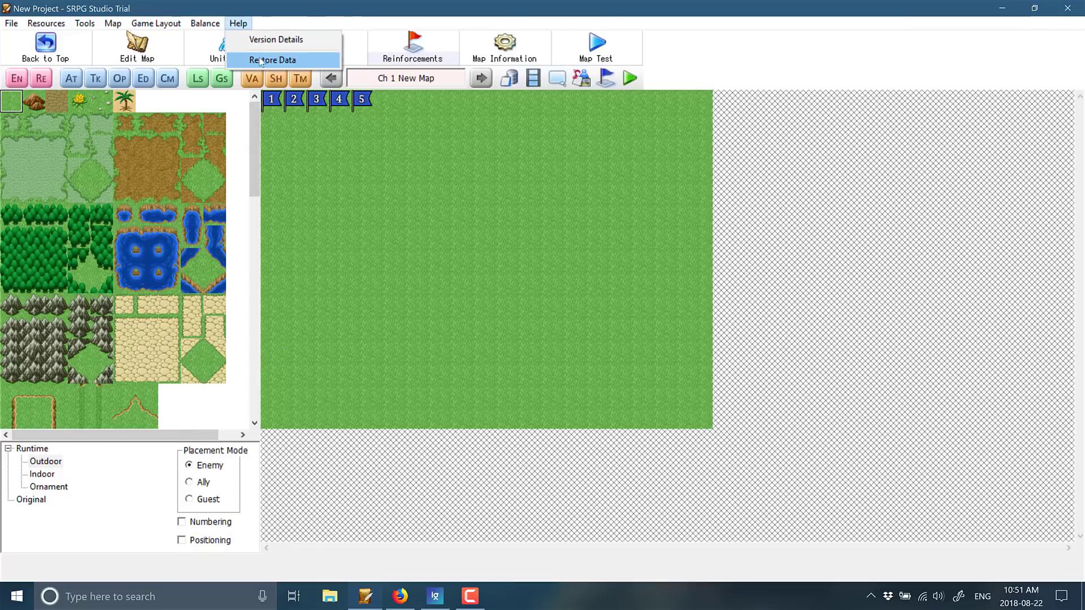
click(357, 5)
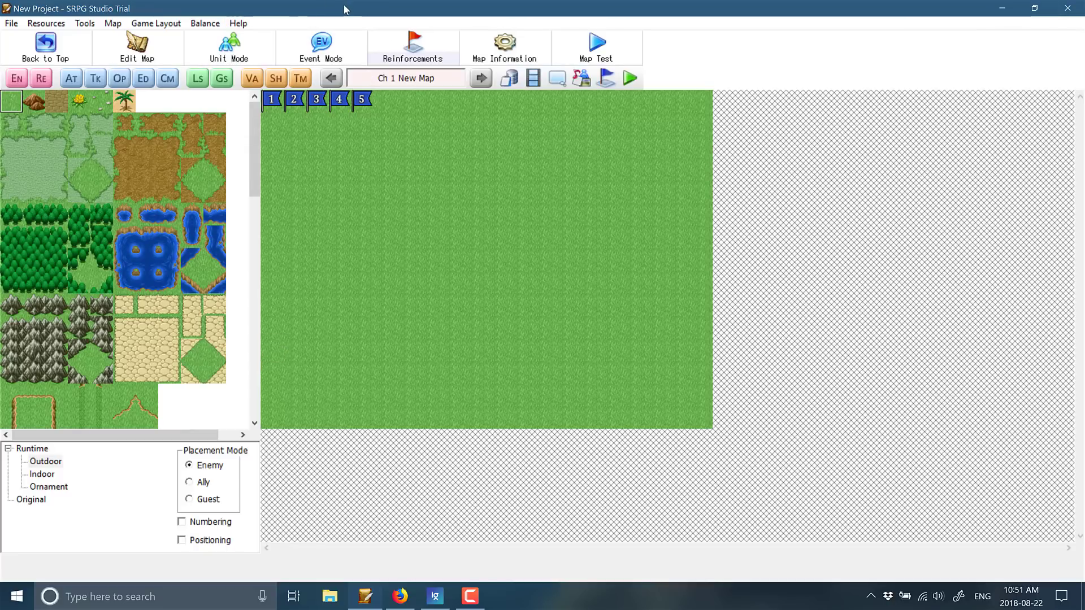
Pick the 4 by 4 block of brown cliff tiles and stamp four copies of it across the grass map.
scroll(103, 284, down, 2)
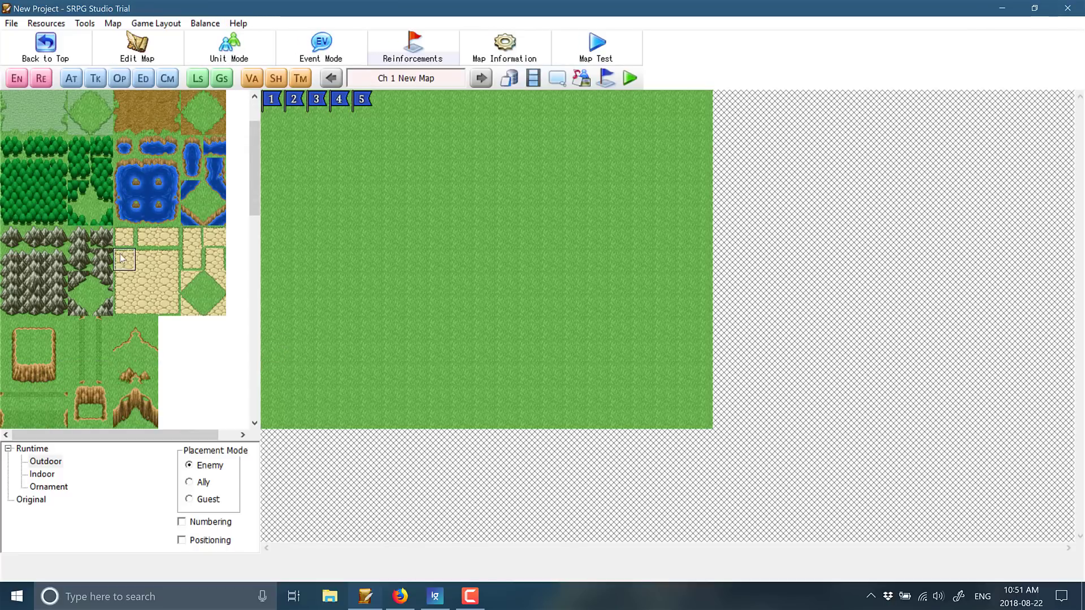
drag(17, 257, 64, 321)
click(503, 231)
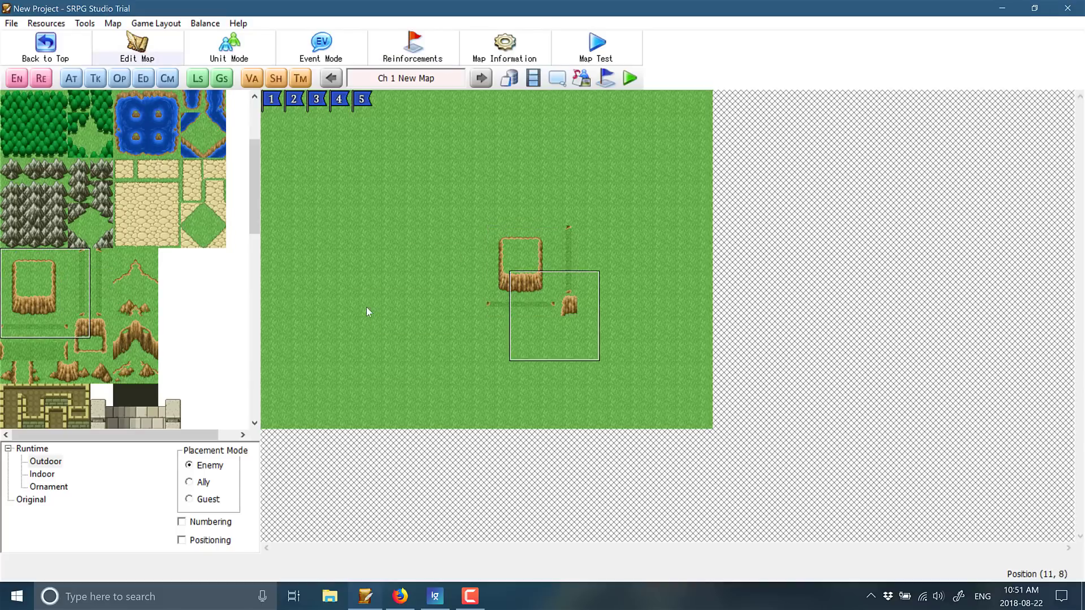
click(368, 310)
click(460, 144)
click(596, 144)
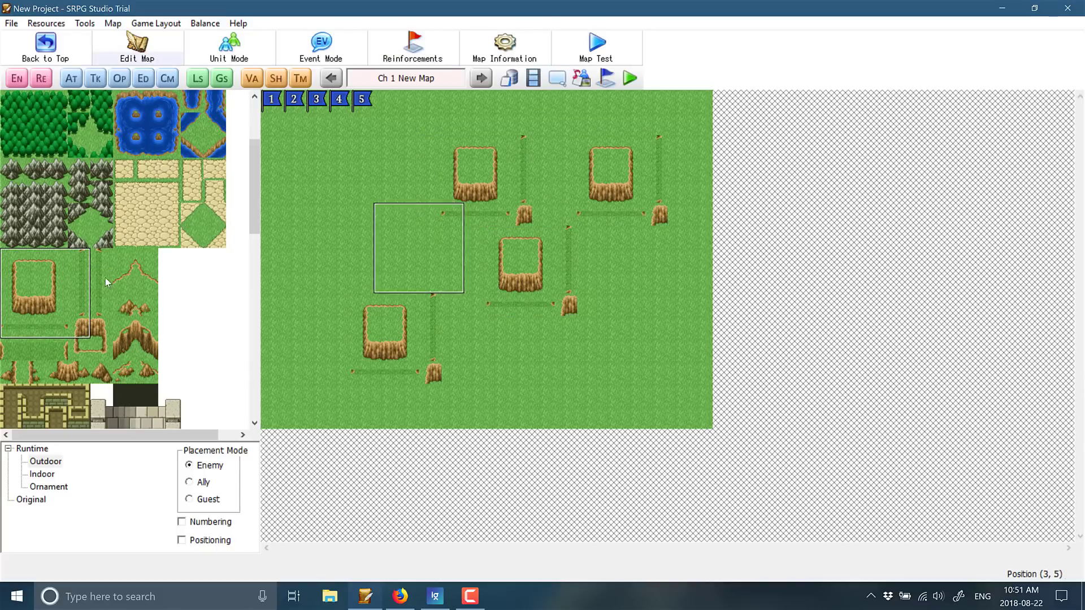
Pick the grey stone fortress tiles and place three copies, two overlapping at the map's upper left and one at the lower right.
scroll(104, 277, down, 2)
scroll(105, 275, down, 8)
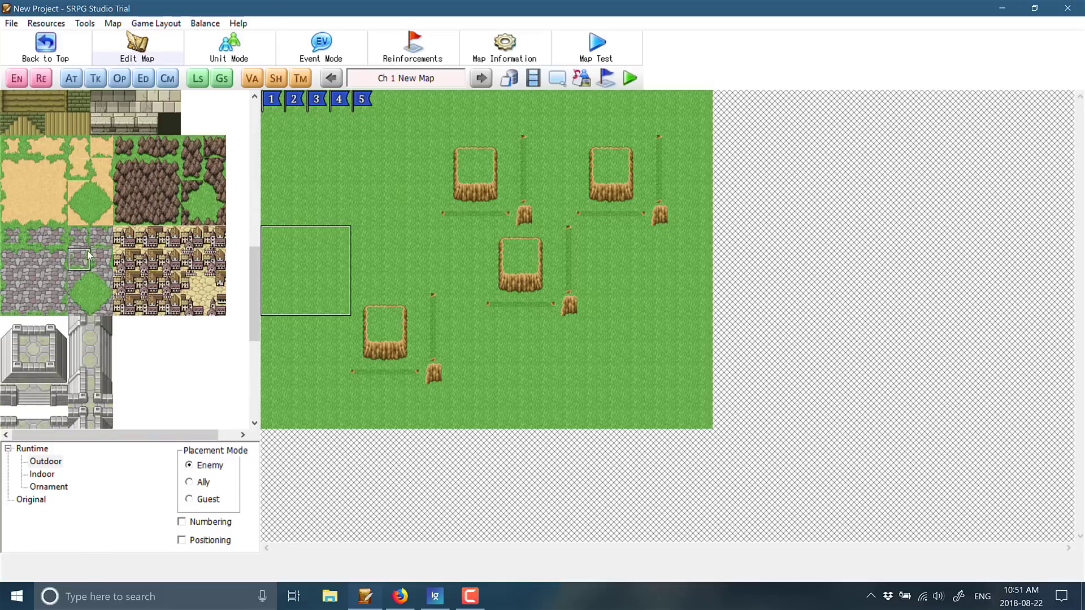
drag(9, 213, 57, 285)
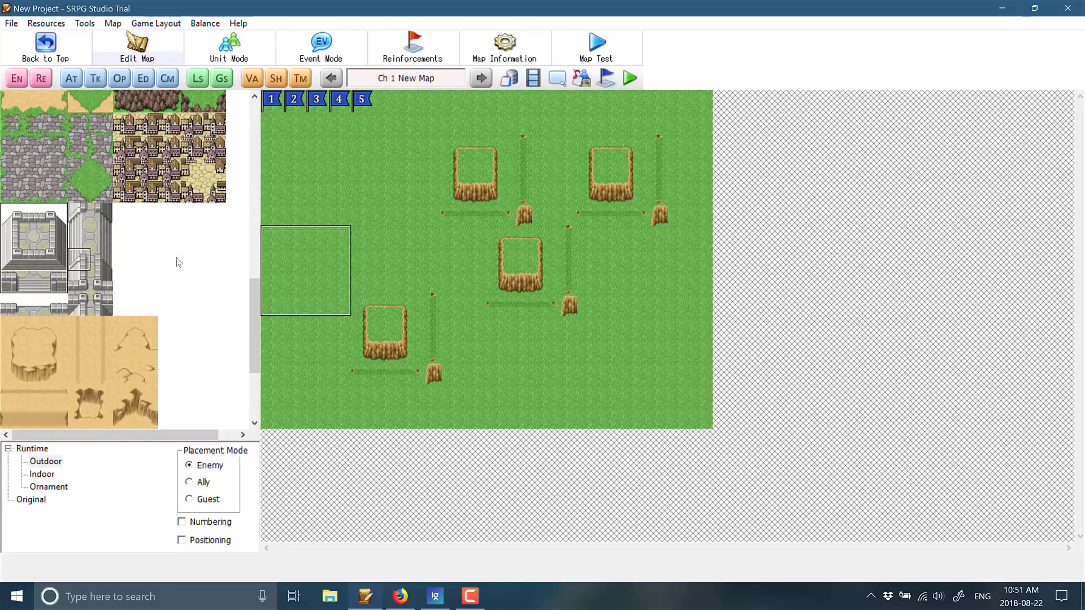
click(591, 342)
click(368, 178)
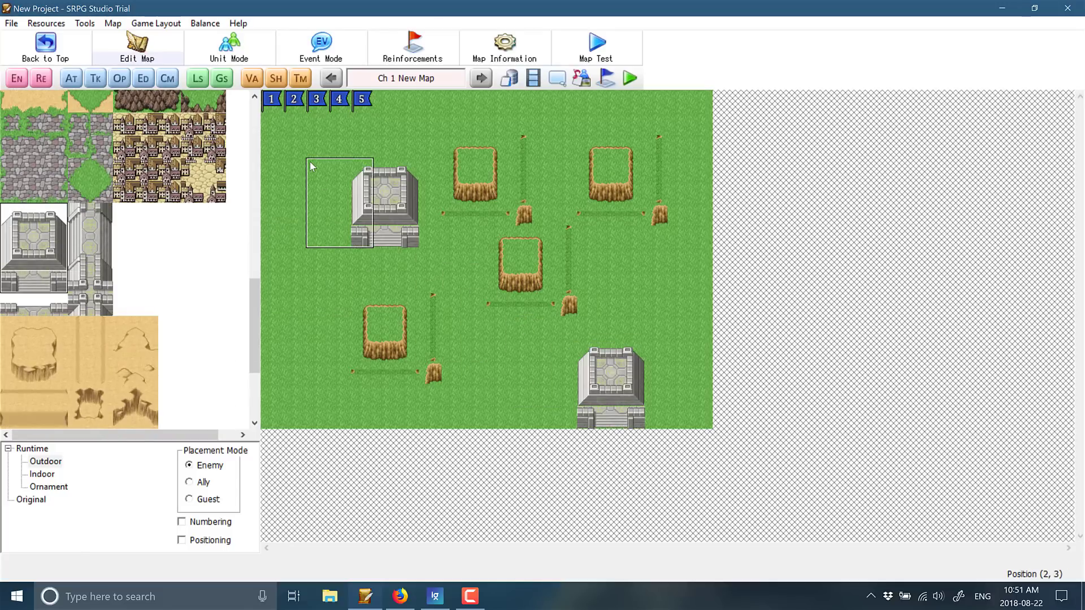
click(310, 163)
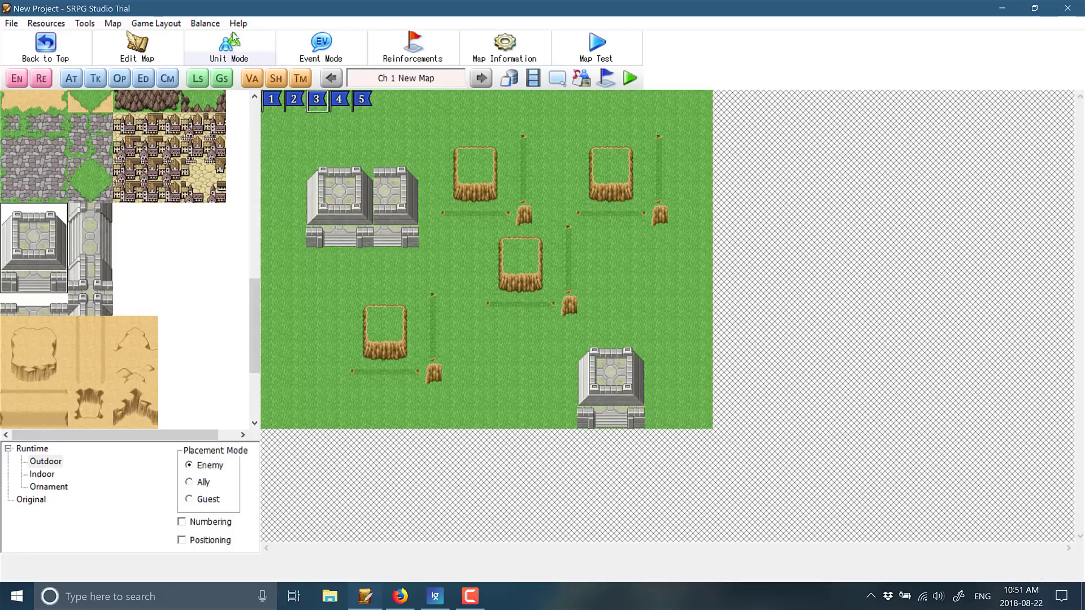
Place a default enemy unit on the grass above the paired fortresses, review the unit categories and accept its settings.
double_click(406, 129)
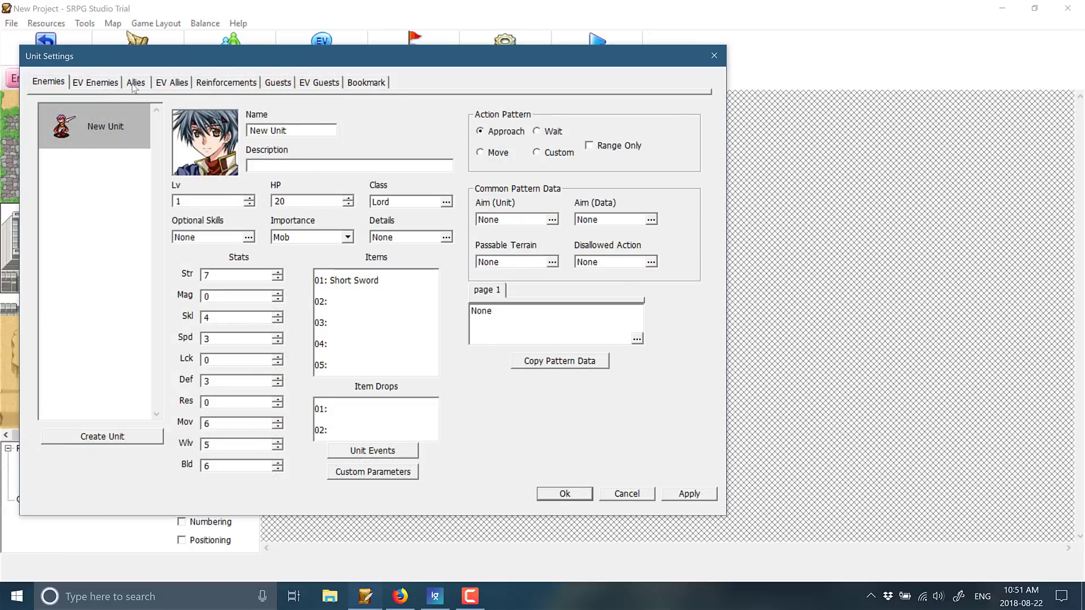
click(99, 85)
click(145, 86)
click(283, 82)
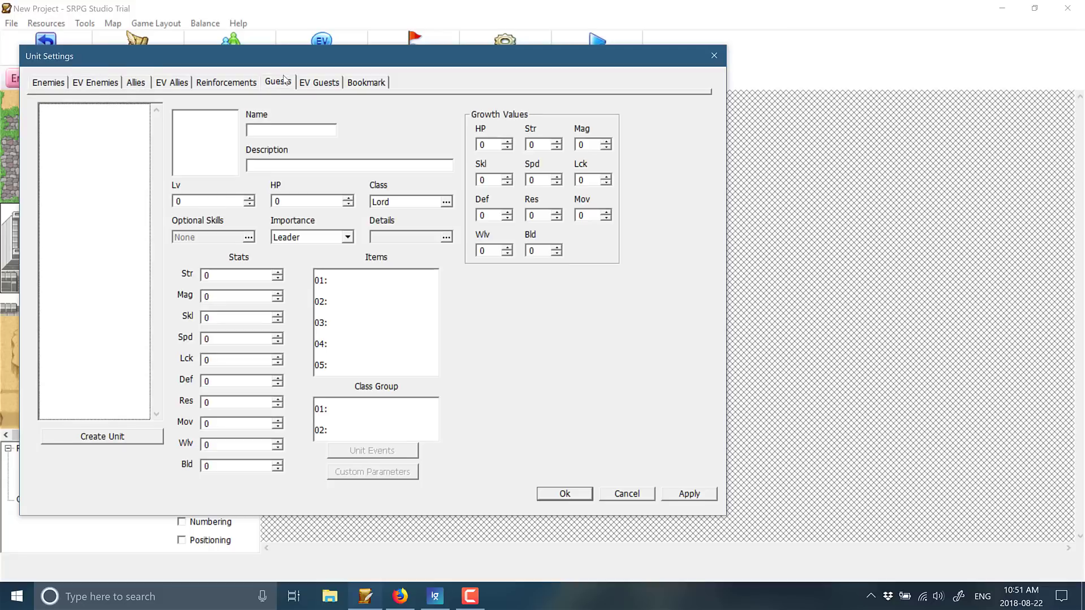
click(321, 83)
click(356, 83)
click(45, 81)
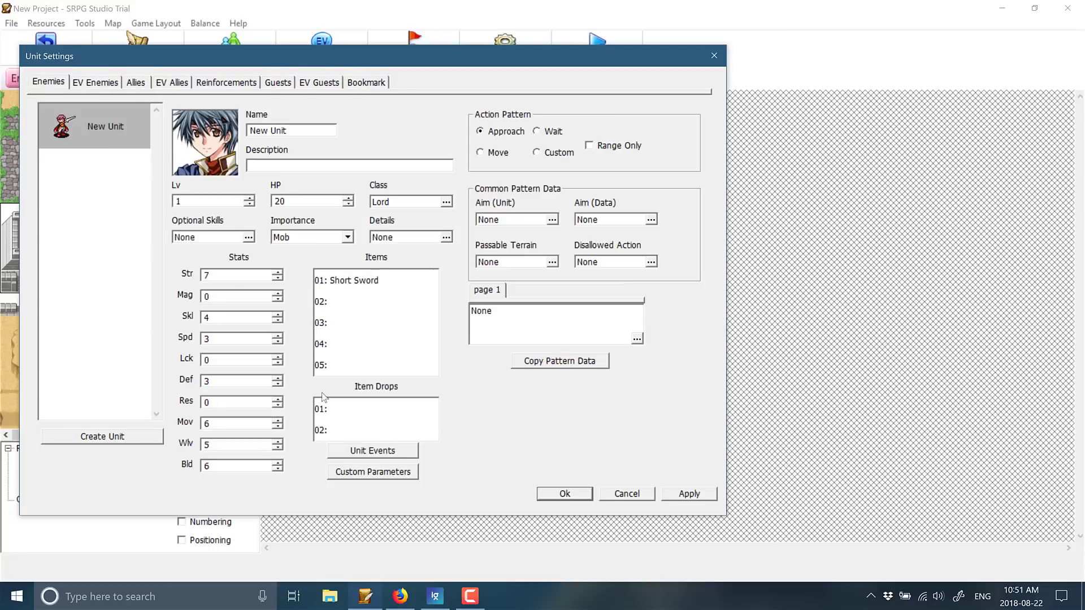
click(568, 497)
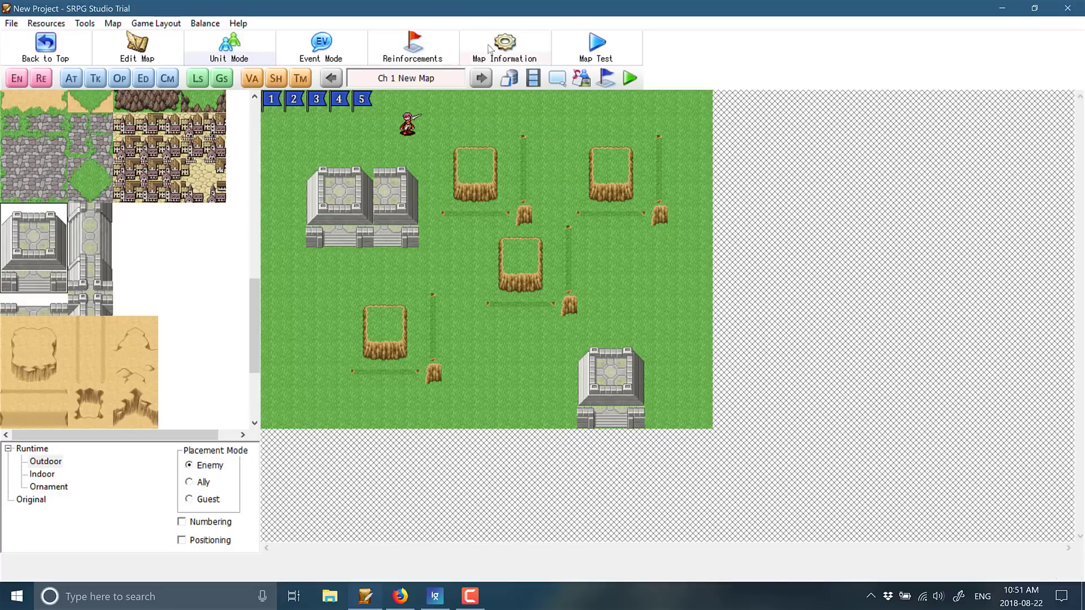
Lower the system volume to 14.
key(XF86AudioLowerVolume)
key(XF86AudioLowerVolume)
key(XF86AudioLowerVolume)
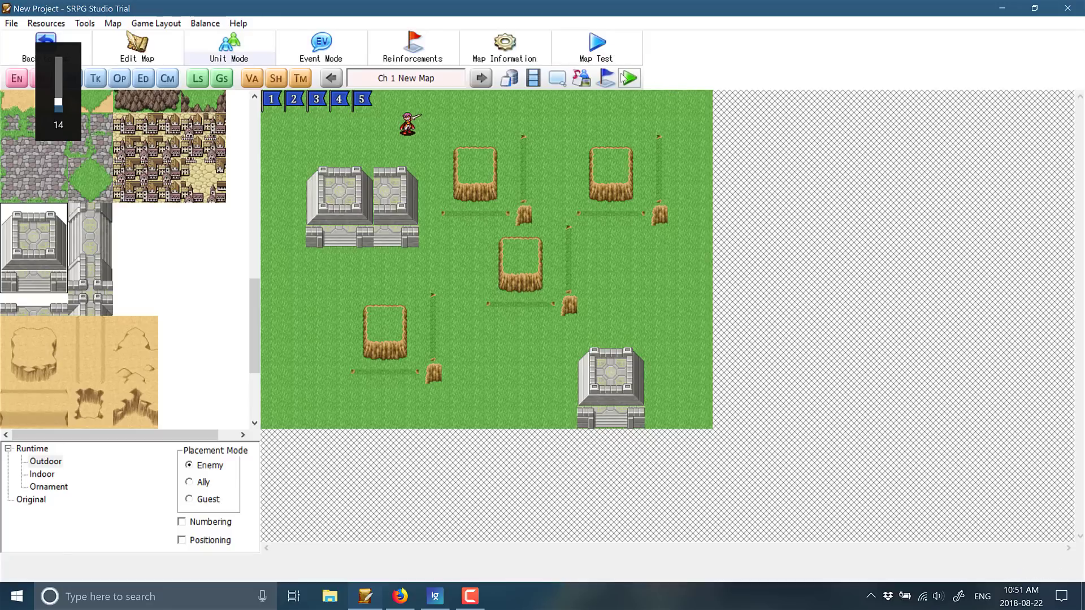
Run a map test with the desktop output folder Project2, view the player unit's stats in the game and exit the test.
click(597, 47)
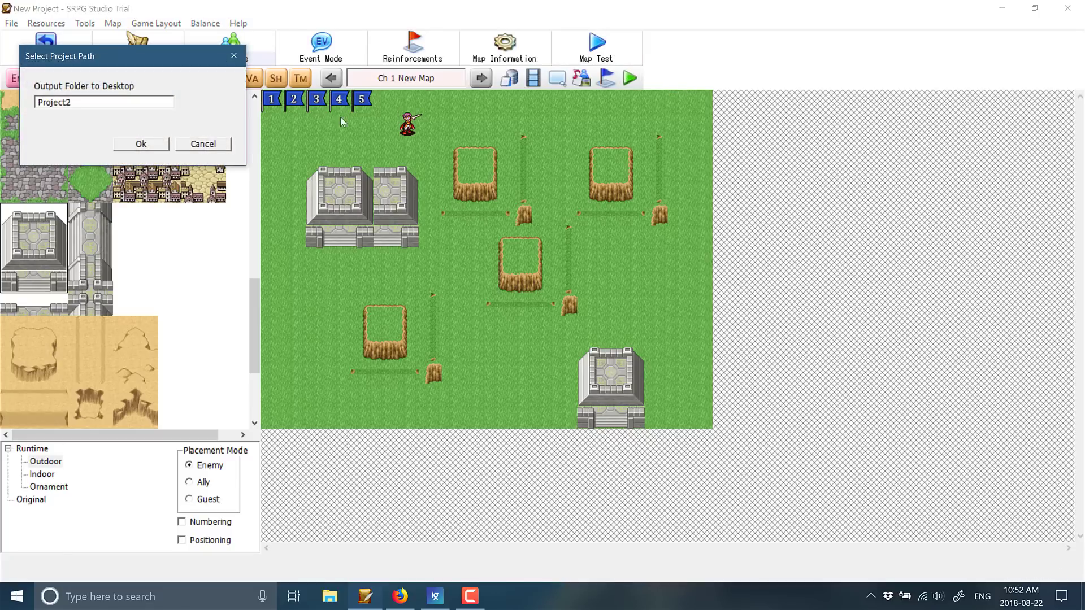
click(140, 144)
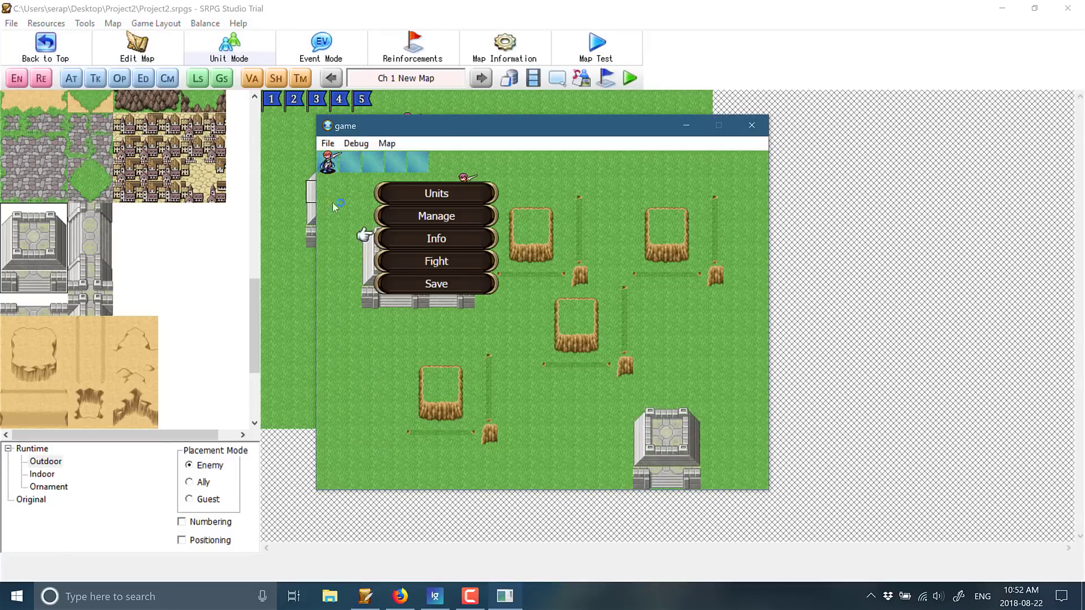
click(335, 170)
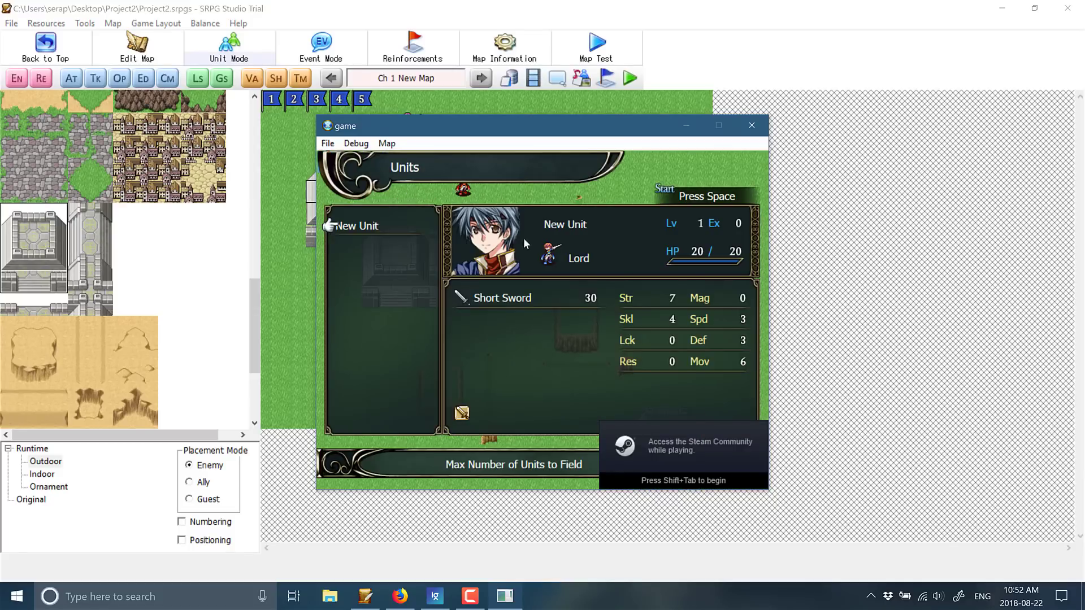
key(Escape)
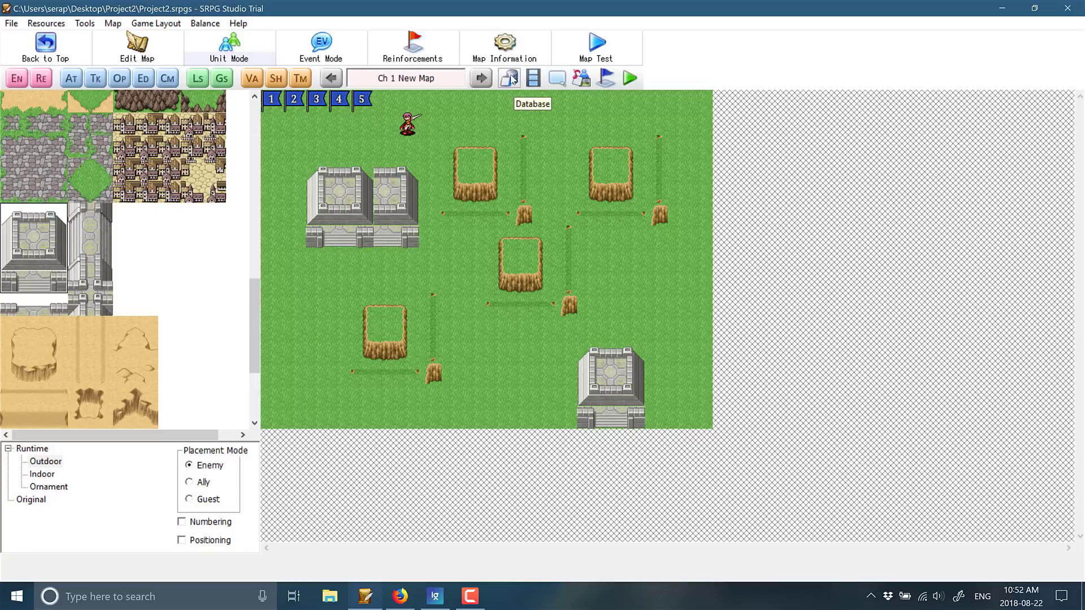
Return to the project's top level and create a second player unit in the database.
click(47, 54)
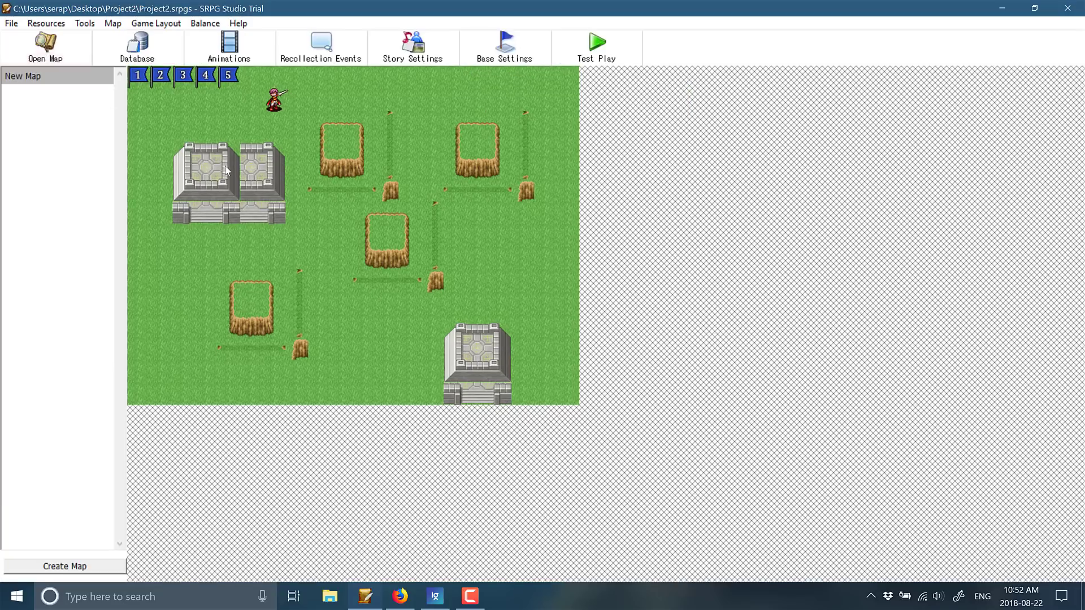
click(131, 48)
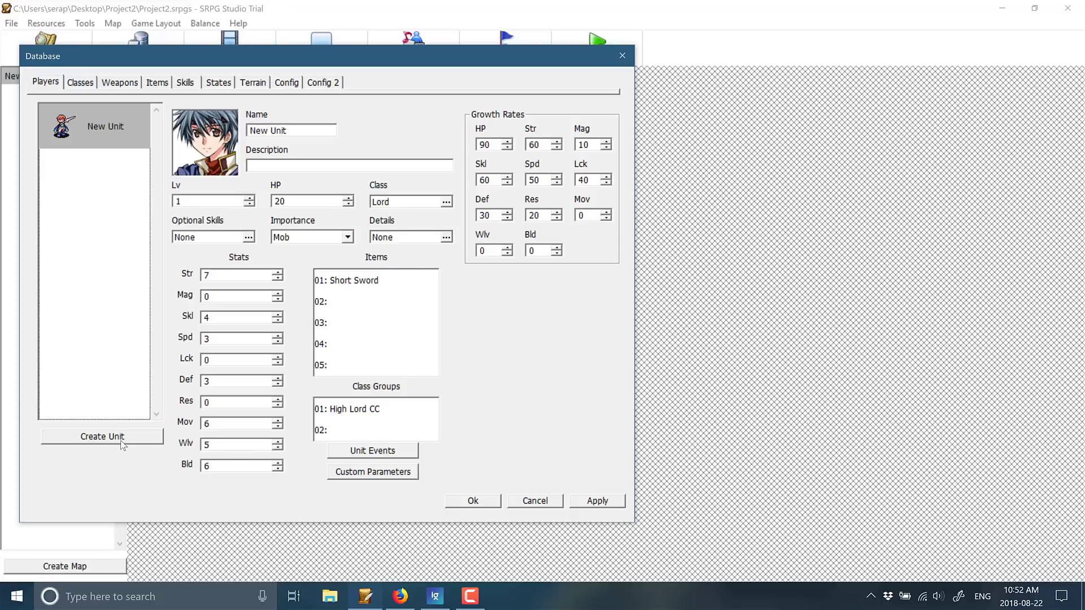
click(102, 437)
click(107, 143)
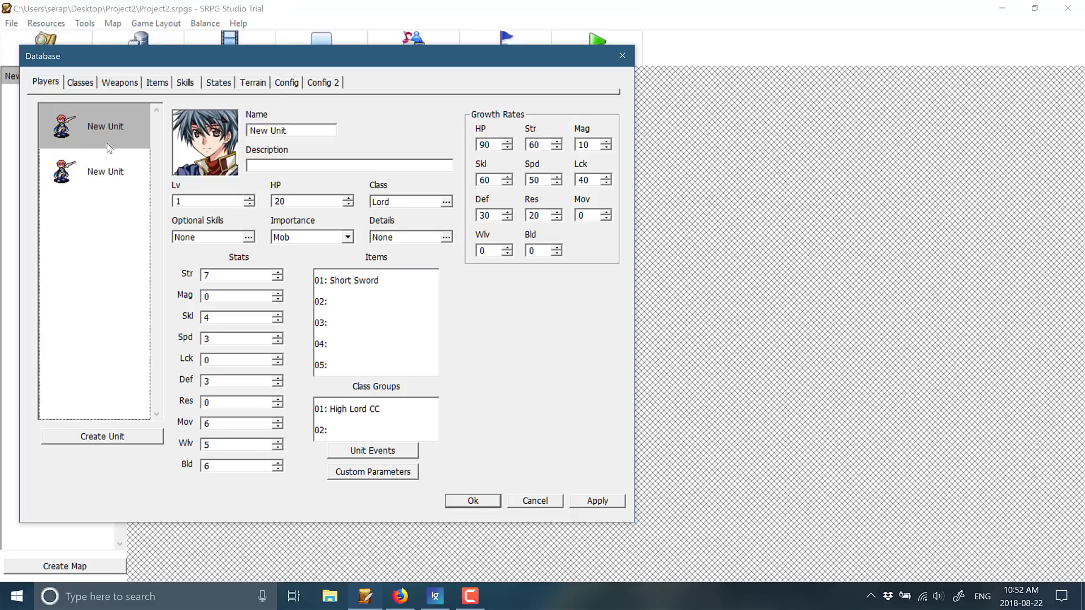
Look over the database's config, skills and weapons settings, then close the database without applying changes.
click(289, 80)
click(198, 83)
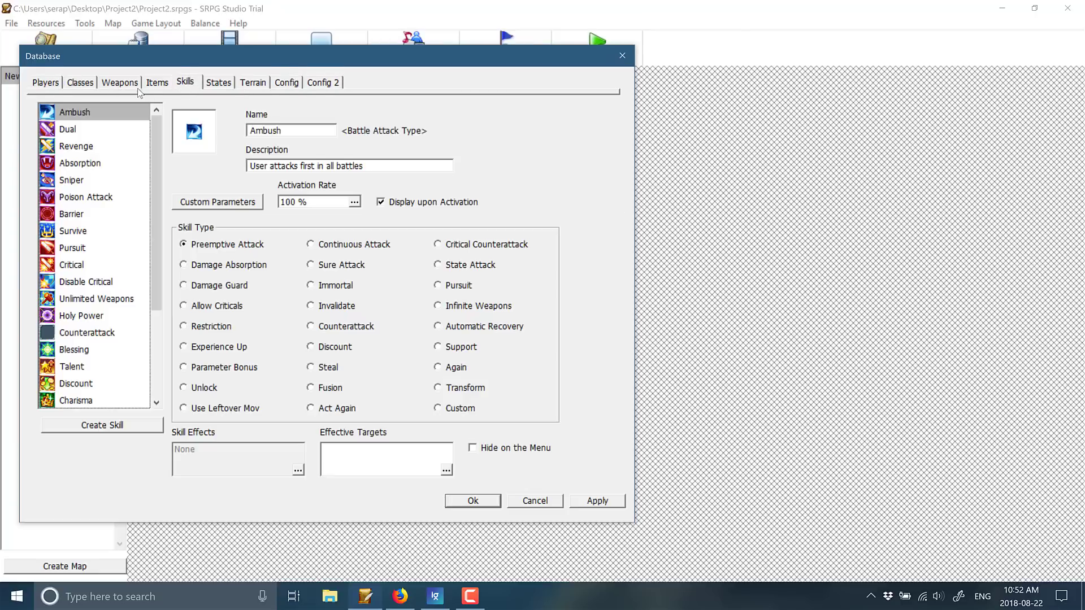
click(107, 84)
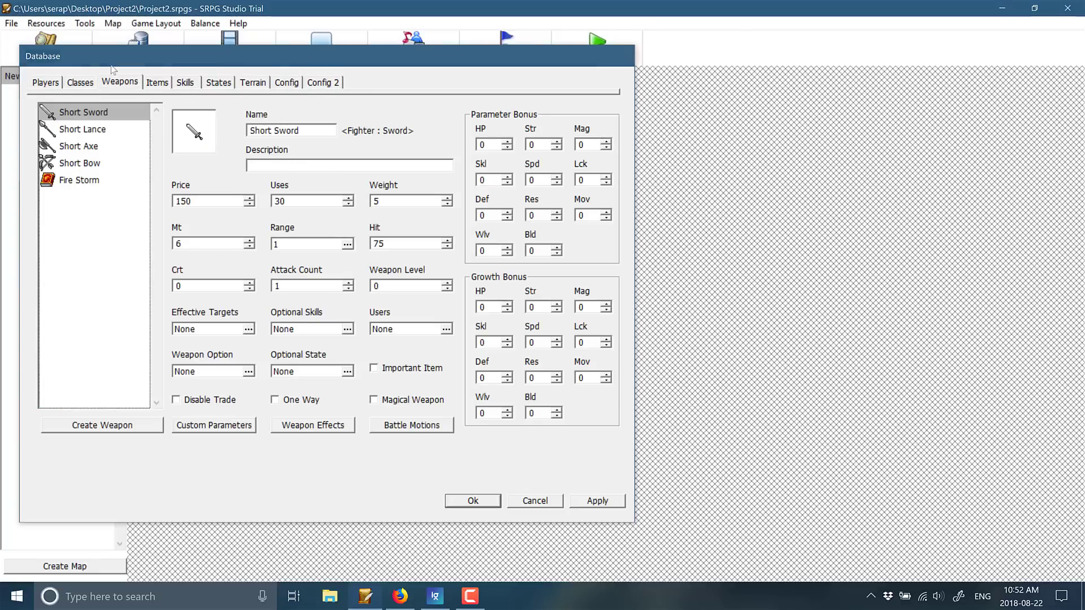
click(622, 55)
Browse the runtime motions in the animations editor for Thief (M), Bandit (M), Emperor, Mercenary (M) and Lord (M).
click(223, 44)
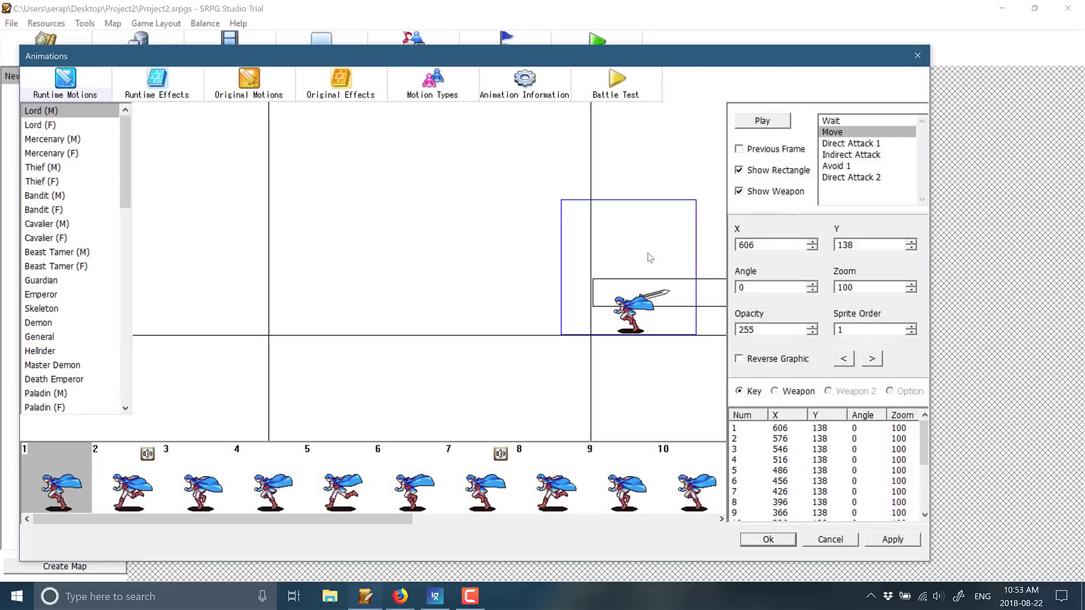
click(63, 170)
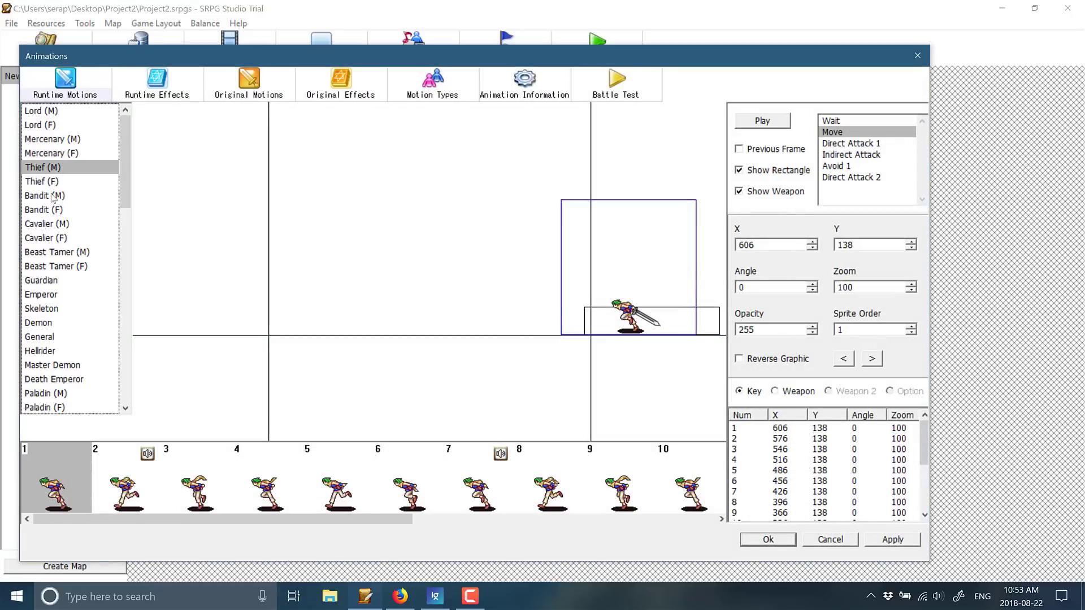
click(51, 195)
click(59, 294)
click(79, 141)
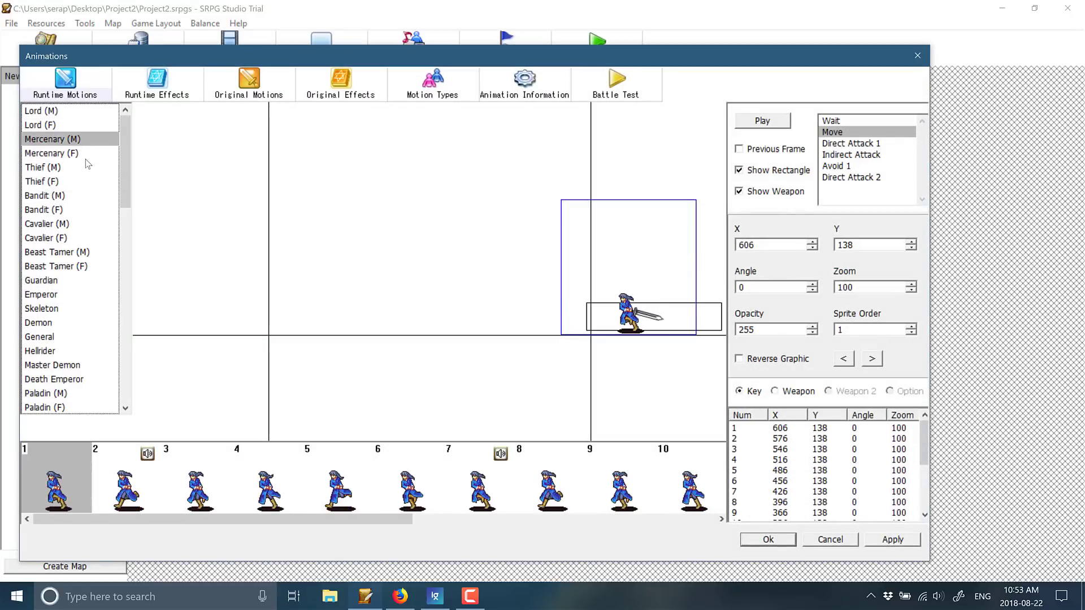
click(57, 113)
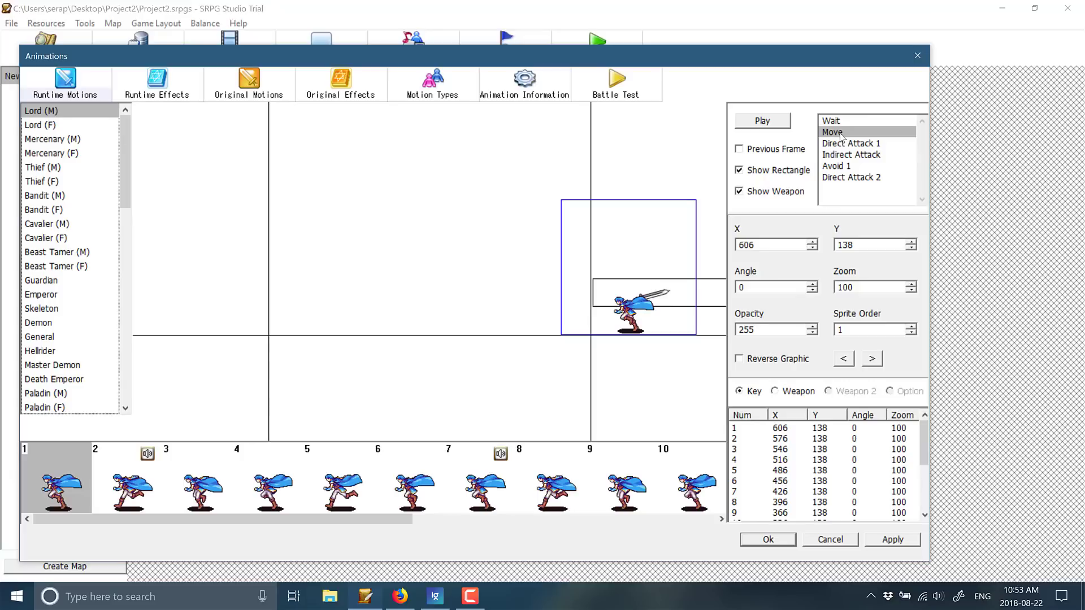
Preview Lord (M)'s Indirect Attack, Wait and Move motions, play the Move animation and close the animations editor.
click(849, 153)
click(841, 122)
click(841, 132)
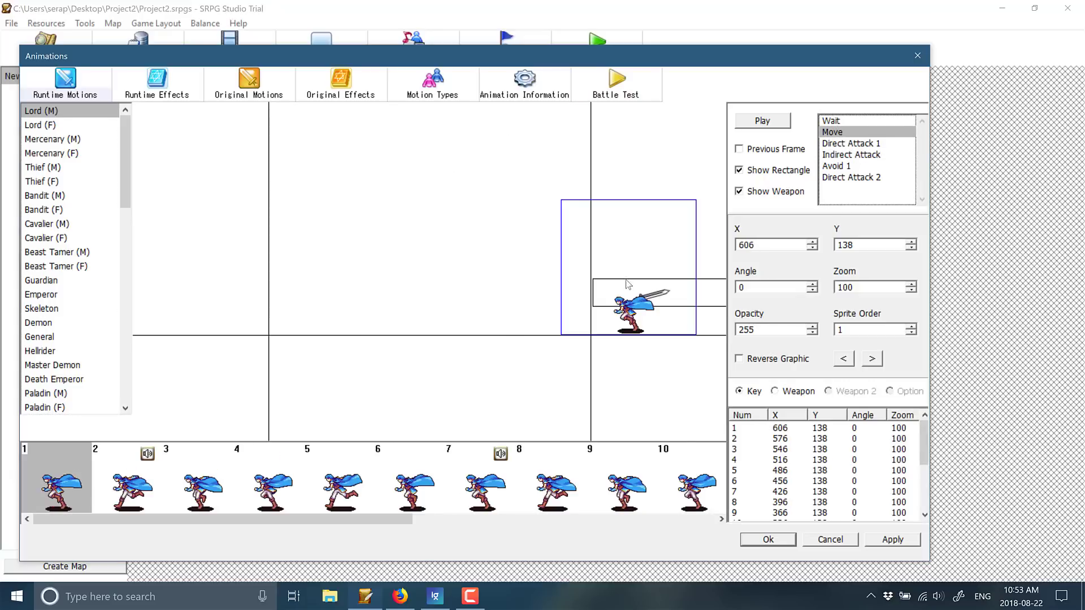
click(762, 120)
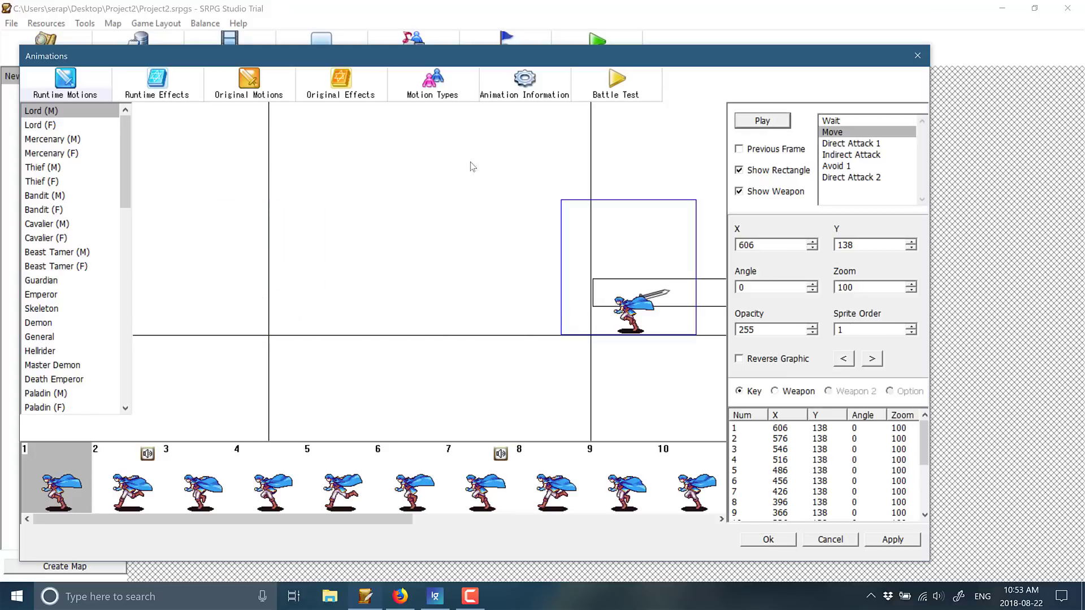
click(915, 56)
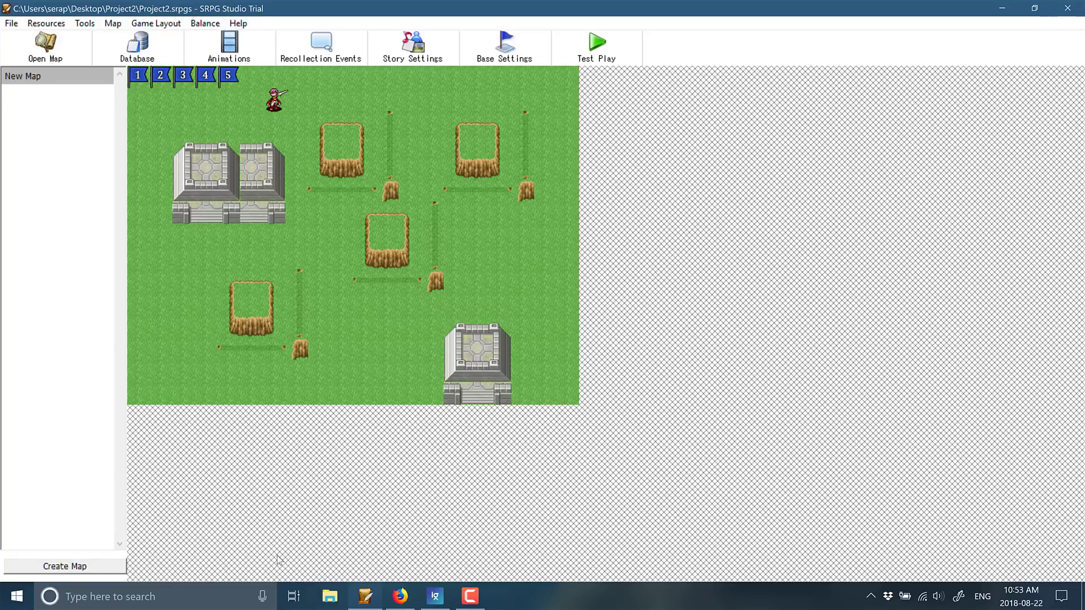
Switch to Firefox and play the trailer video on SRPG Studio's Steam store page.
click(400, 596)
scroll(269, 291, up, 10)
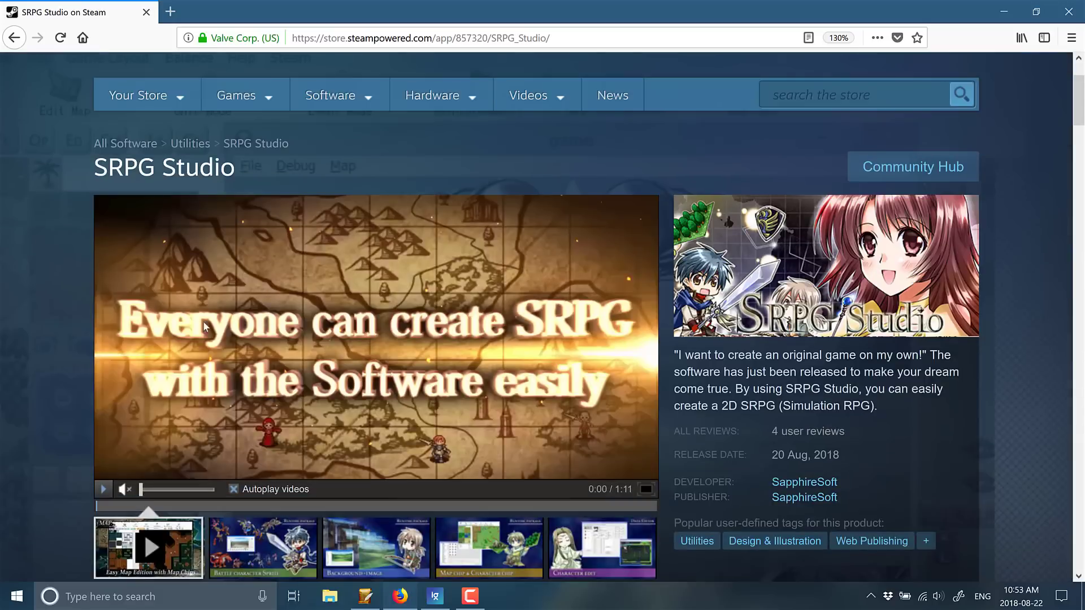
click(103, 488)
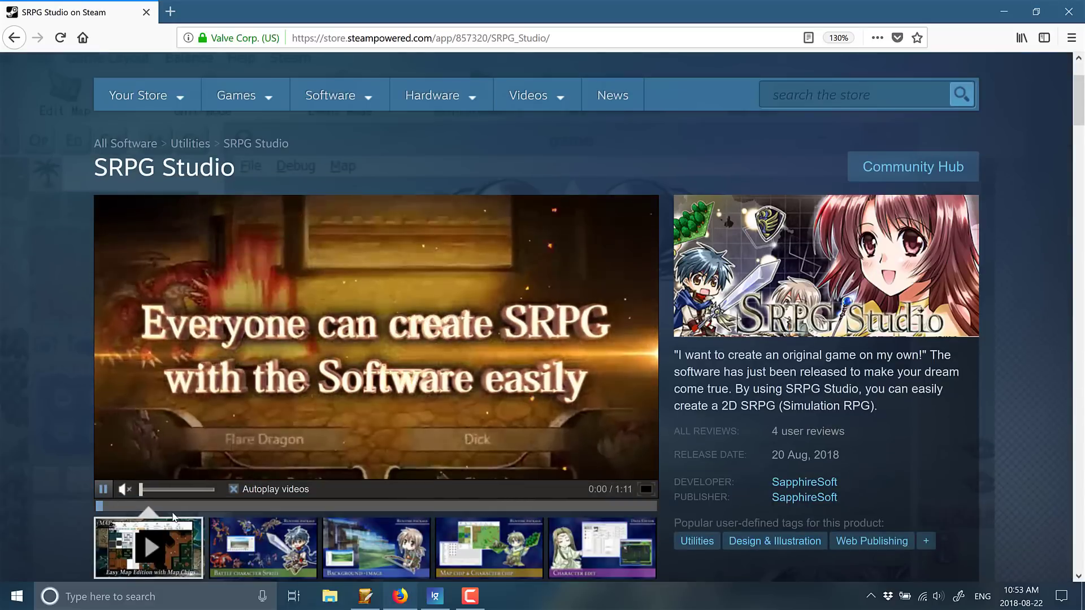